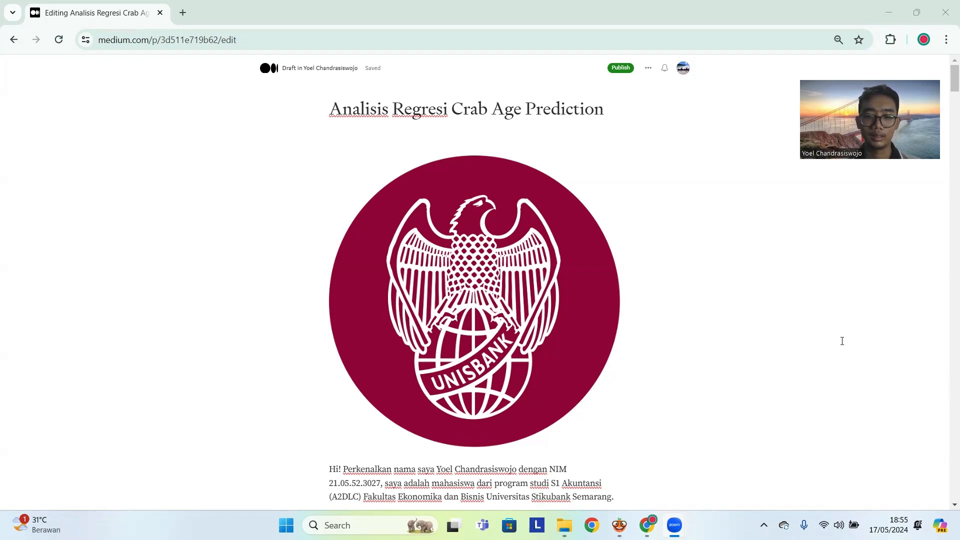
- Read the crab age regression draft from the introduction through the data description to the instruction for opening Orange
scroll(842, 341, down, 1)
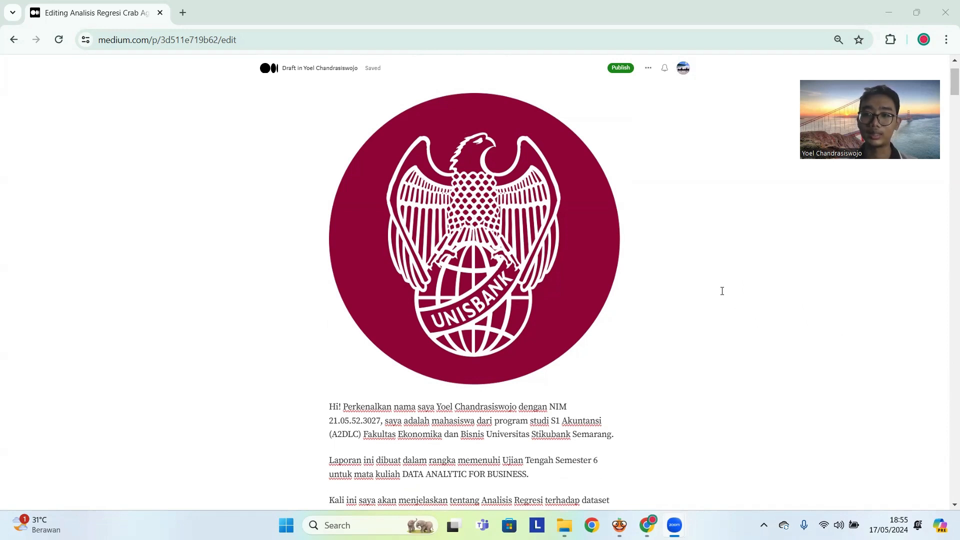
scroll(722, 291, down, 2)
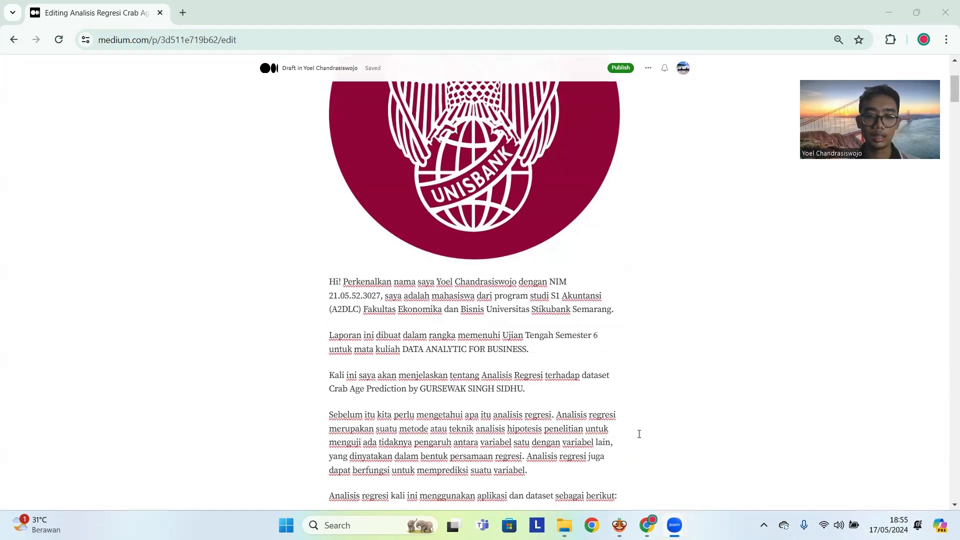
scroll(643, 430, down, 1)
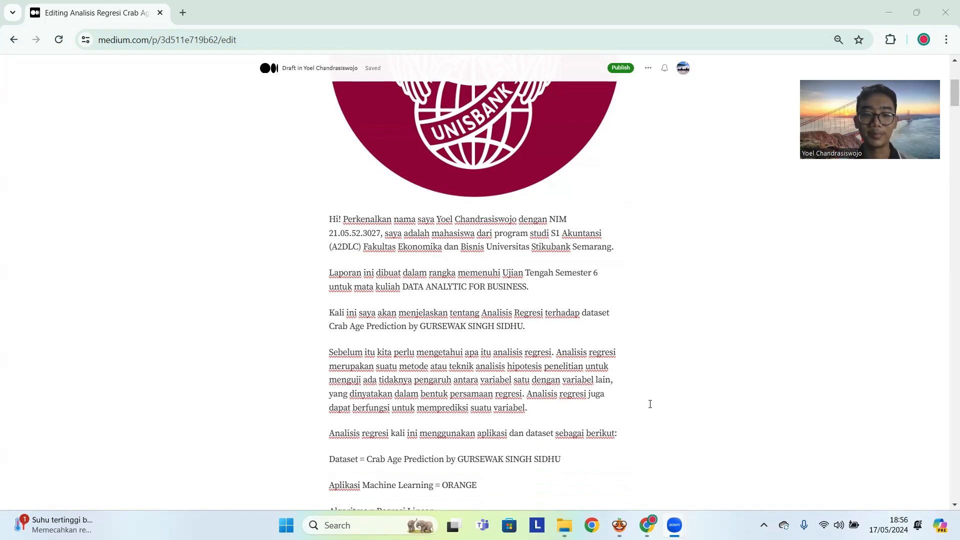
scroll(651, 404, down, 1)
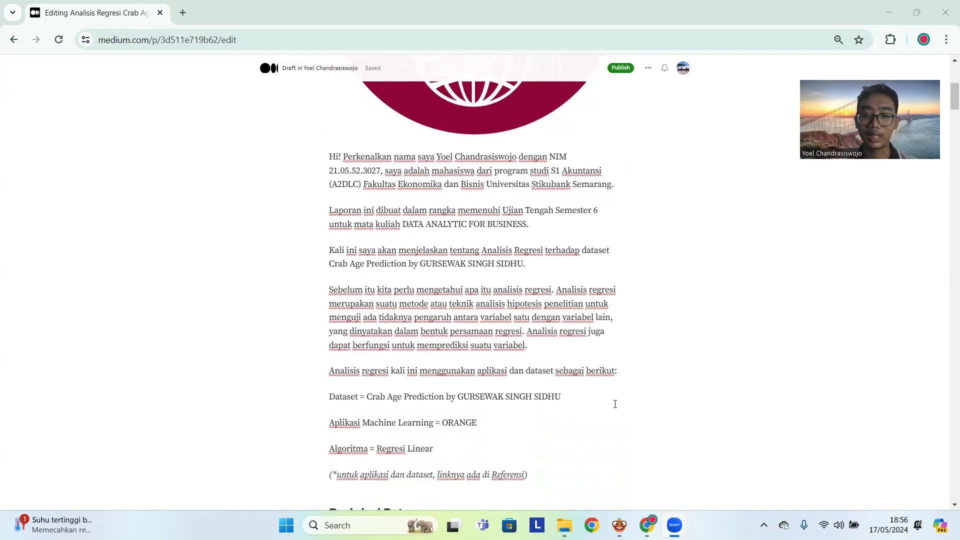
scroll(615, 405, down, 2)
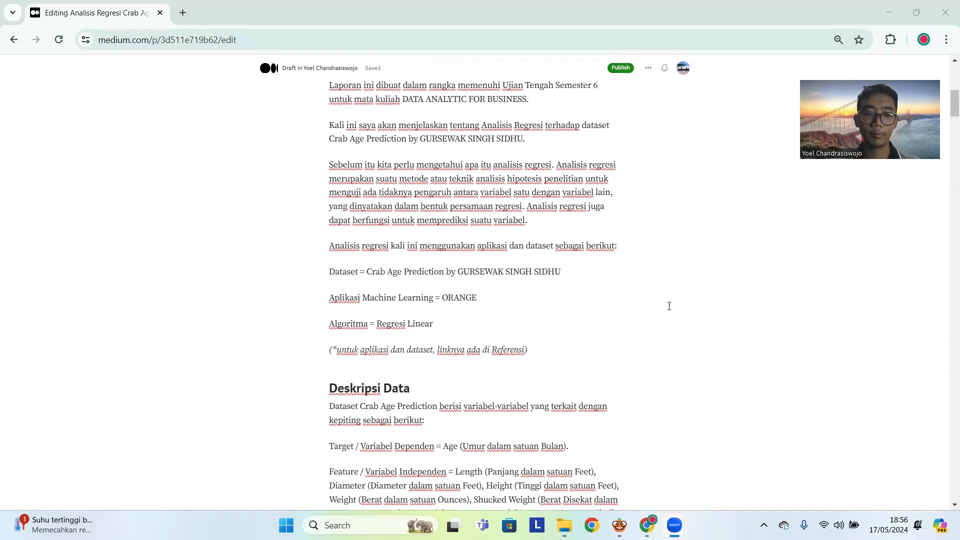
scroll(669, 306, down, 1)
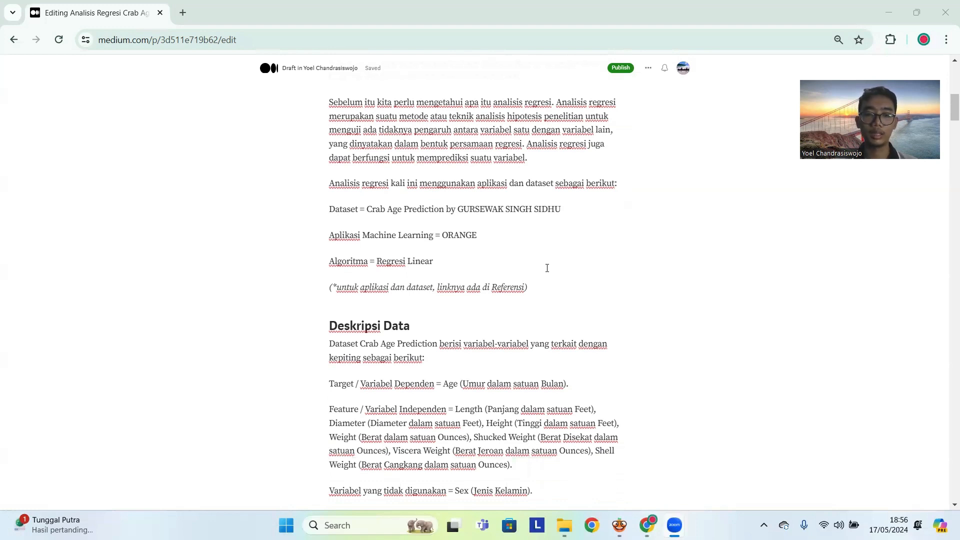
scroll(547, 268, down, 1)
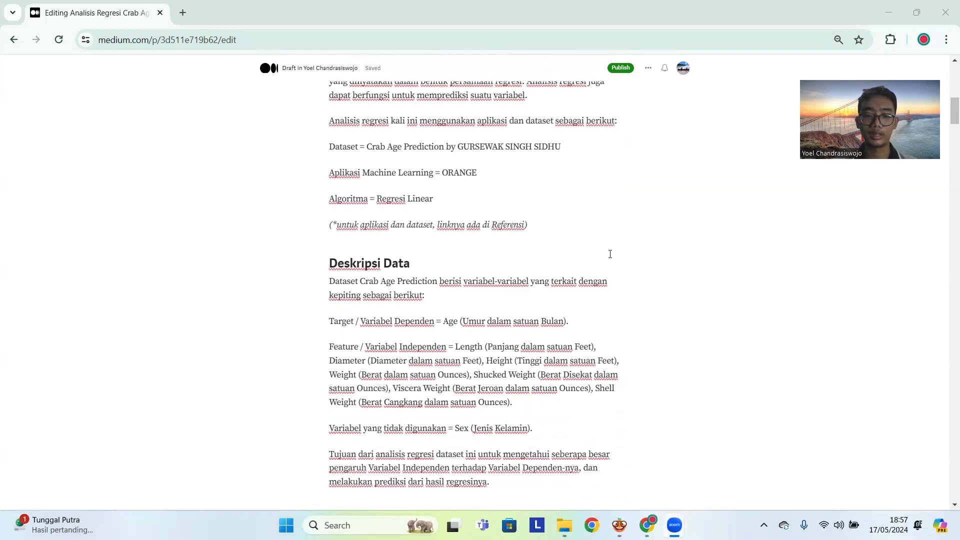
scroll(608, 254, down, 1)
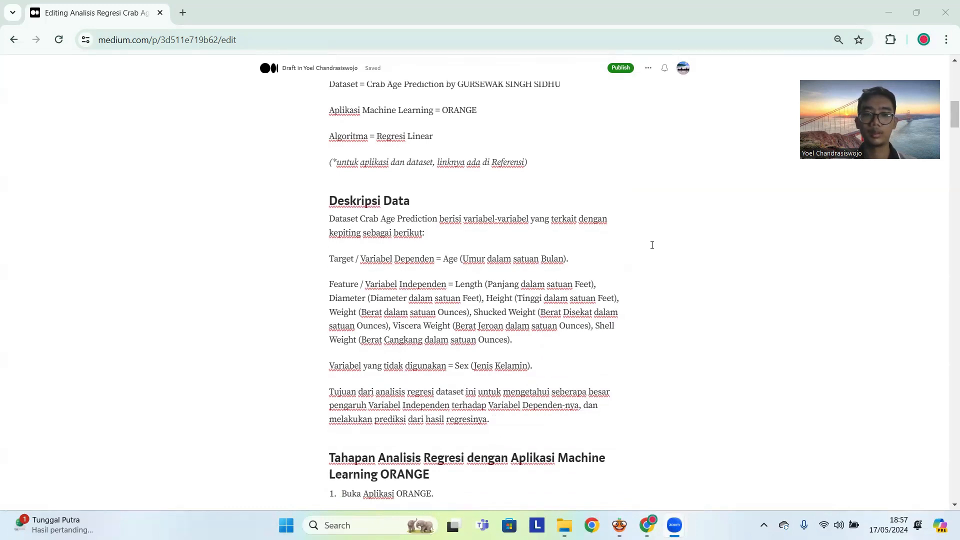
scroll(652, 244, down, 1)
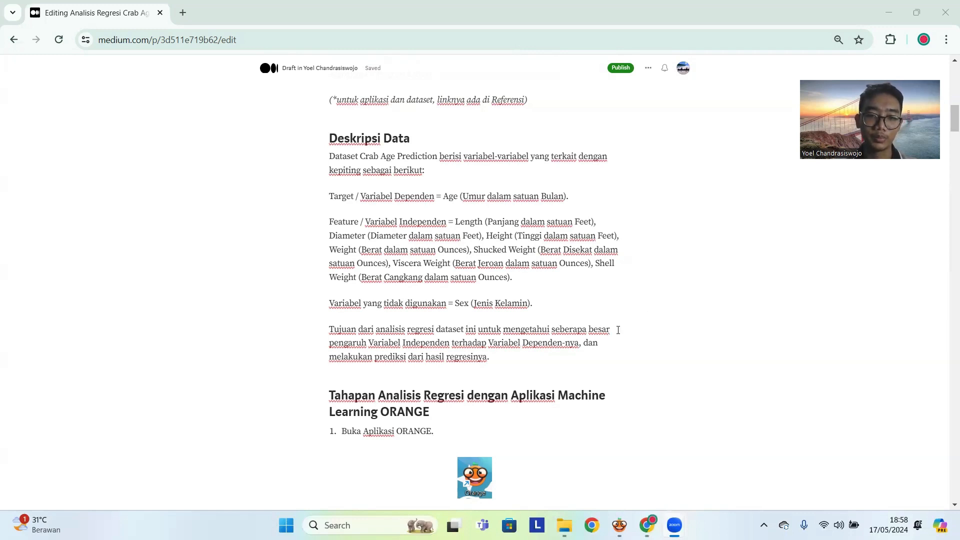
scroll(619, 330, down, 1)
scroll(618, 331, down, 1)
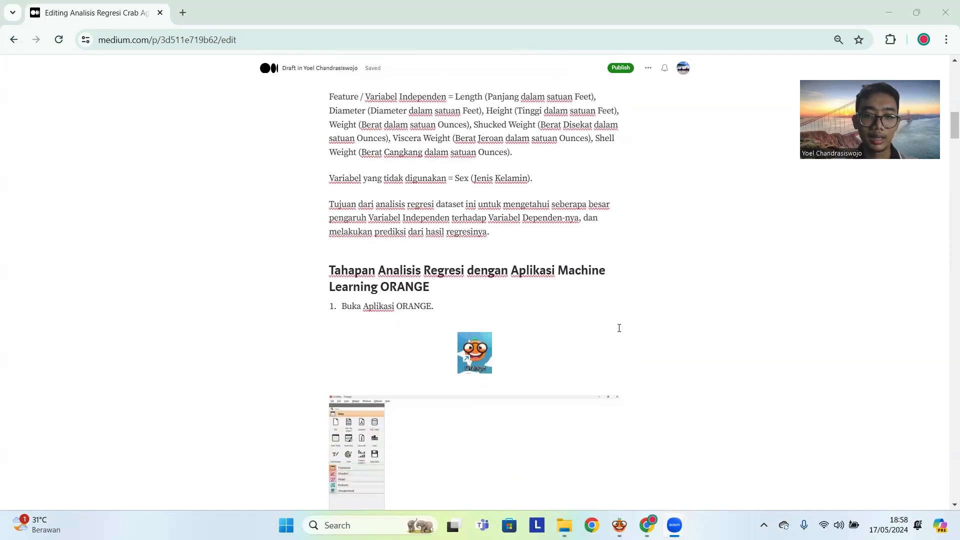
scroll(620, 327, down, 1)
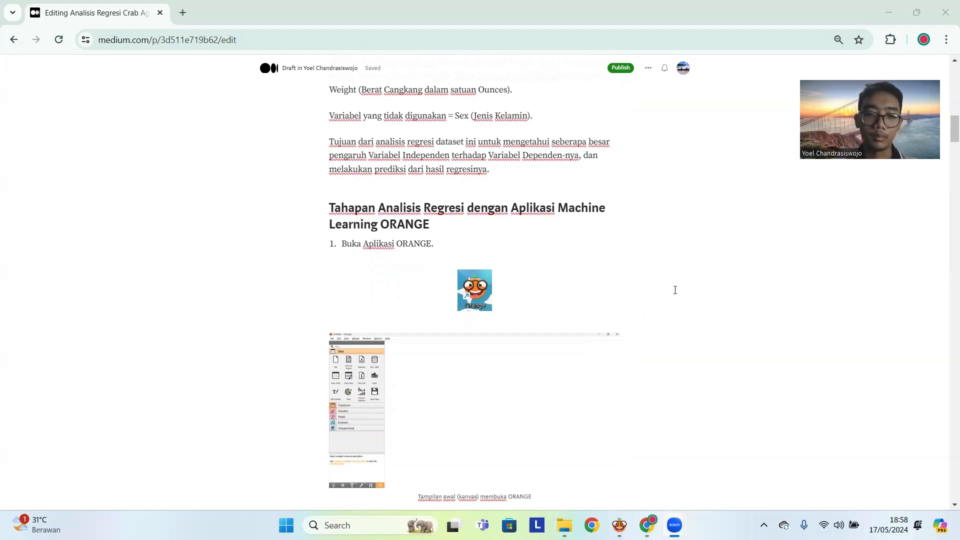
scroll(675, 291, down, 3)
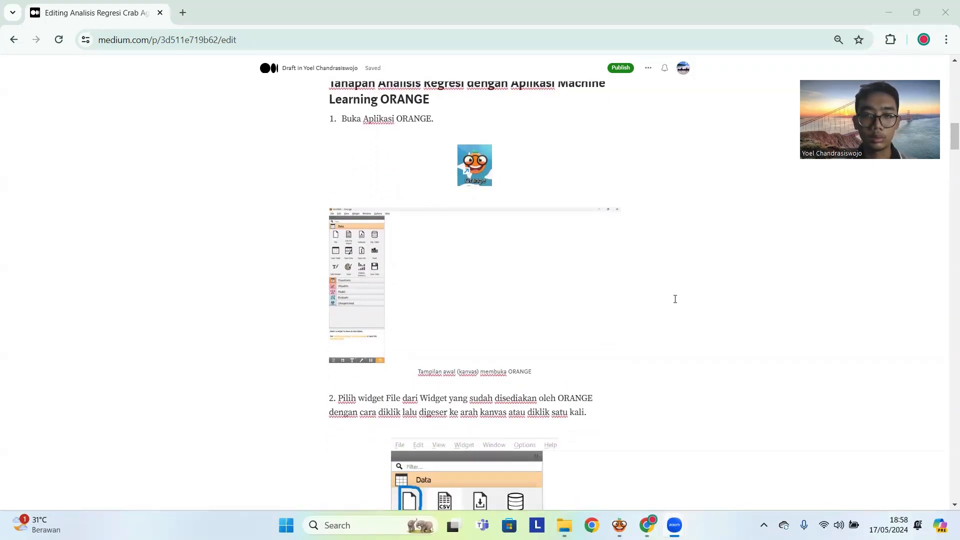
- Switch to Orange and start a new empty workflow from the welcome dialog
mouse_move(619, 525)
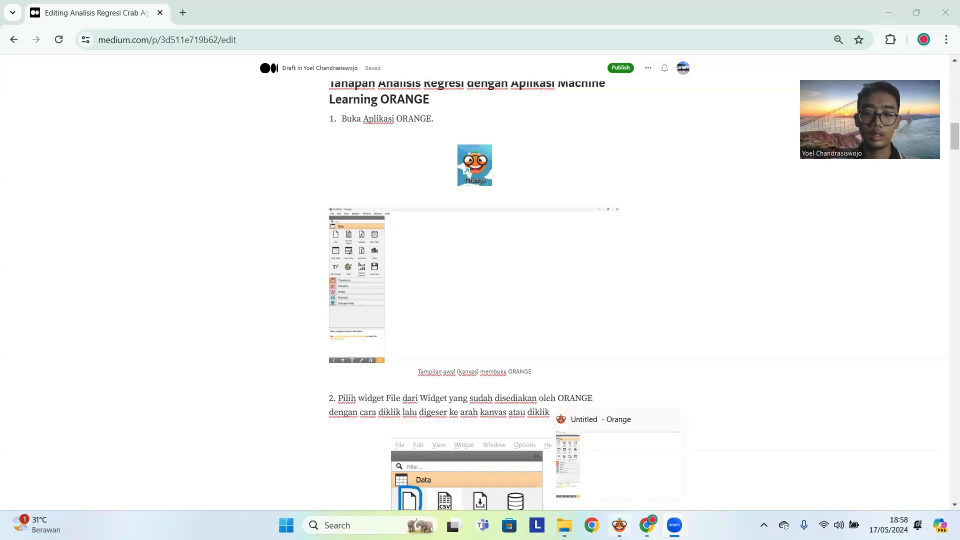
click(620, 460)
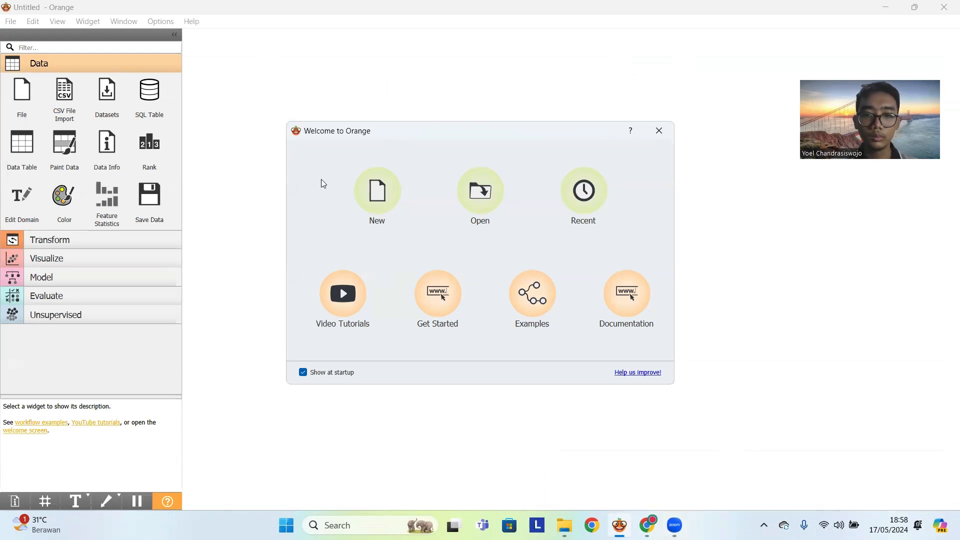
click(378, 202)
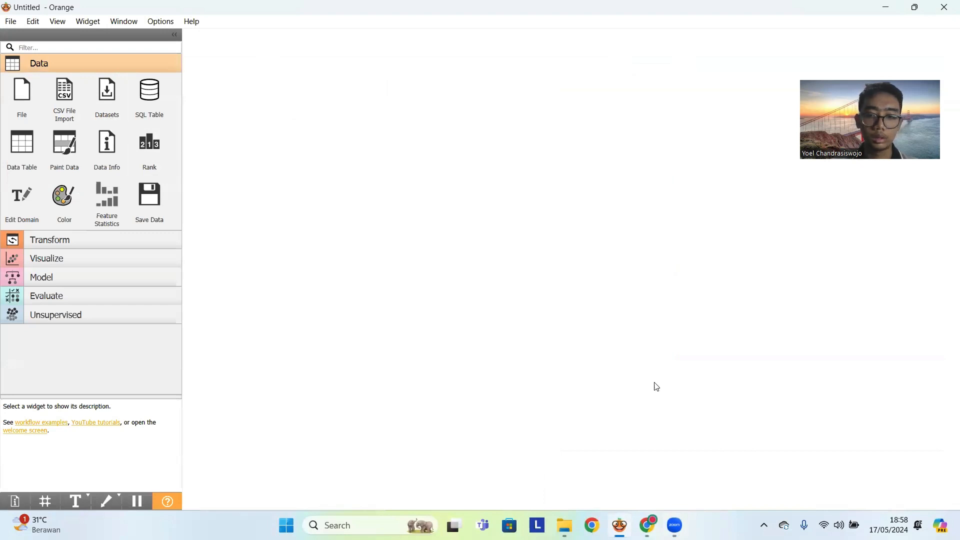
- Return to the Medium draft in Chrome and read the instructions for adding the File widget and setting the column roles
click(648, 525)
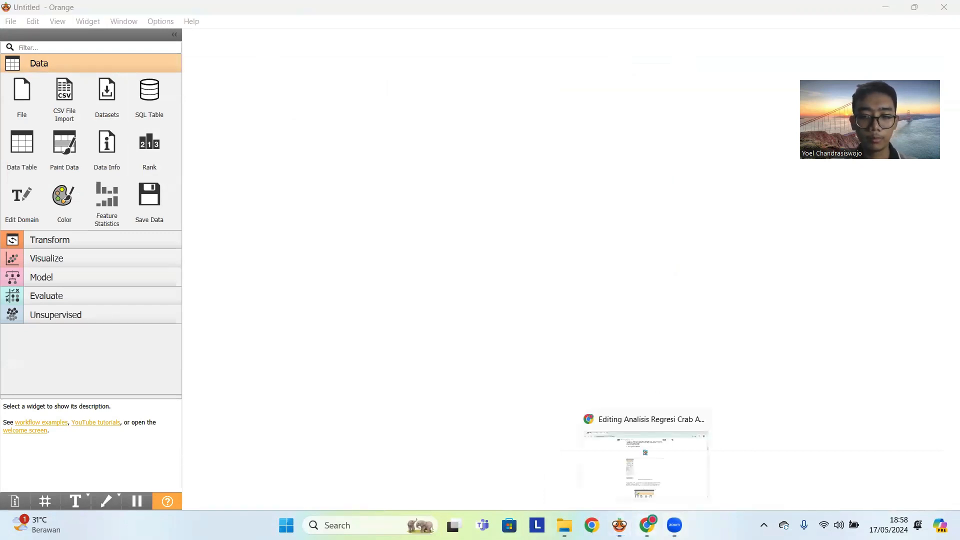
click(645, 457)
scroll(724, 359, down, 1)
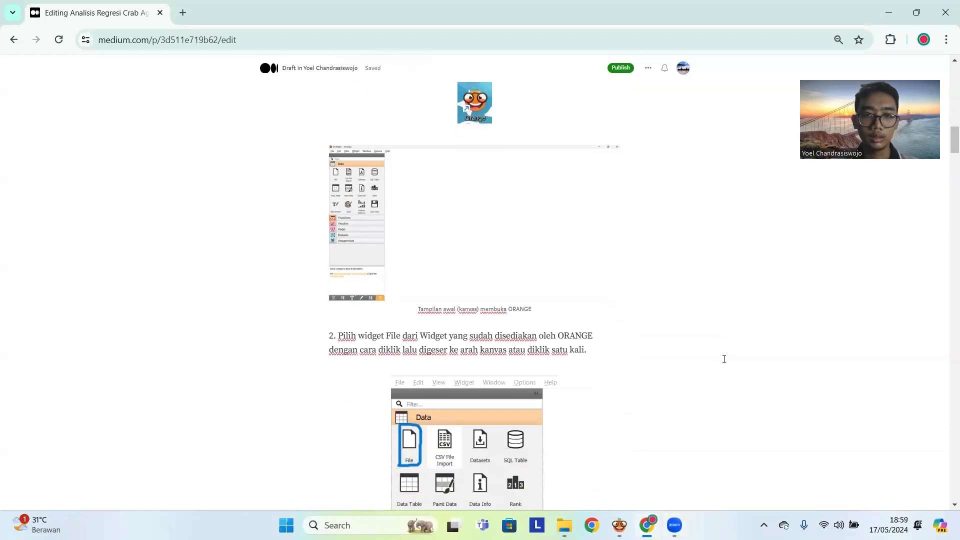
scroll(725, 359, up, 1)
scroll(744, 360, down, 5)
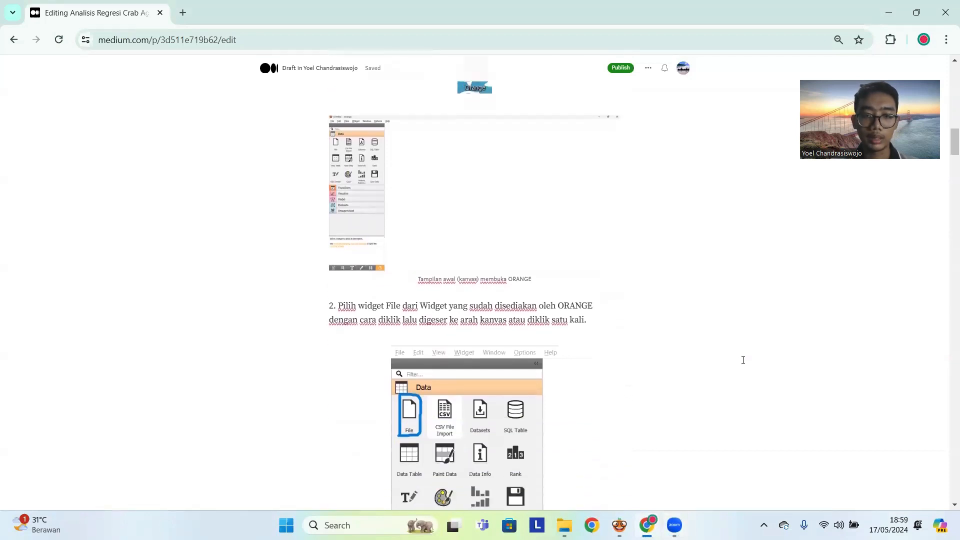
scroll(663, 300, down, 8)
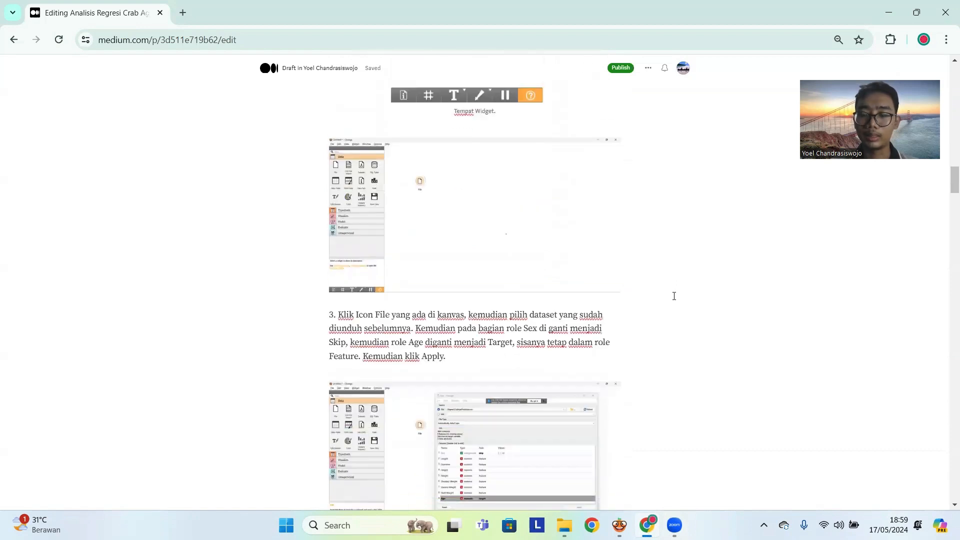
scroll(674, 297, down, 5)
scroll(674, 296, up, 10)
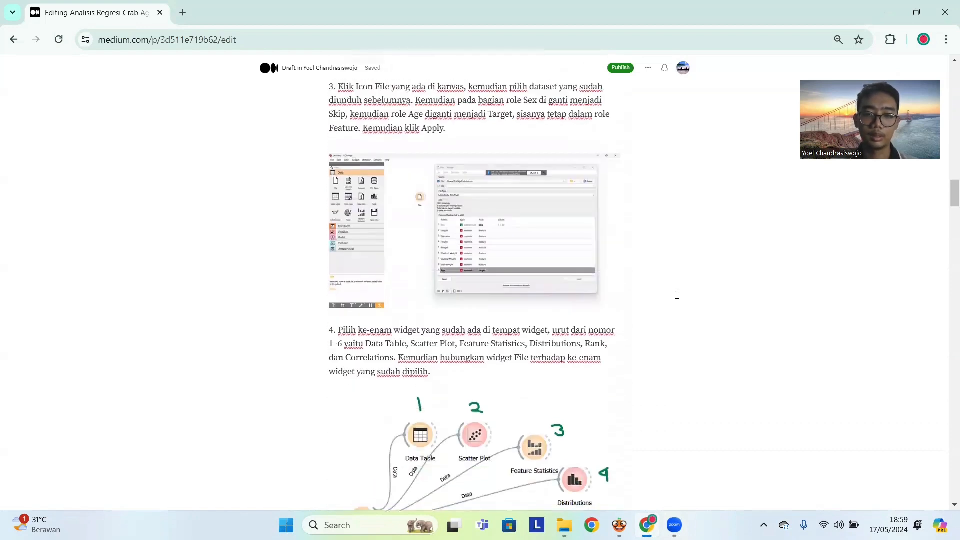
- Switch to Orange and place a File widget on the canvas, deleting the extra File widget added beside it
key(alt+Tab)
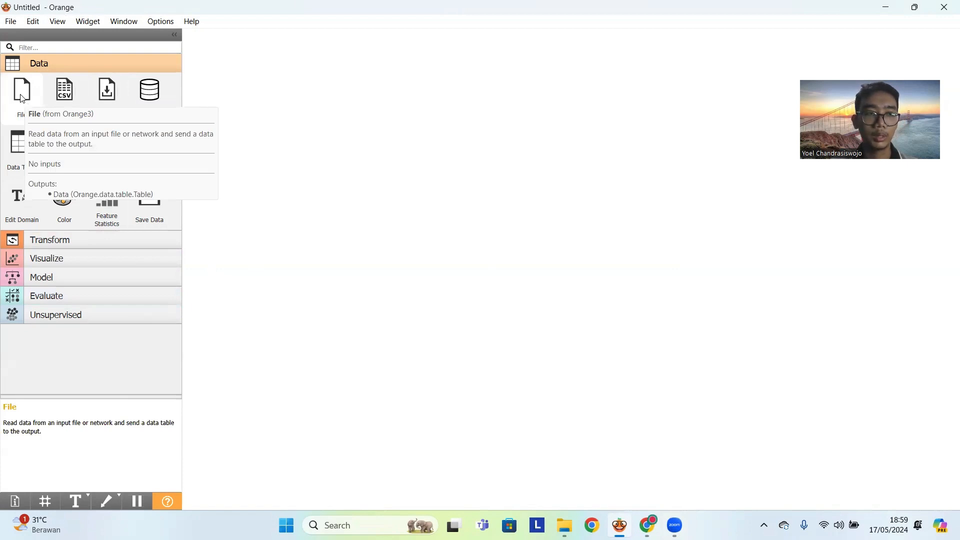
drag(25, 104, 295, 204)
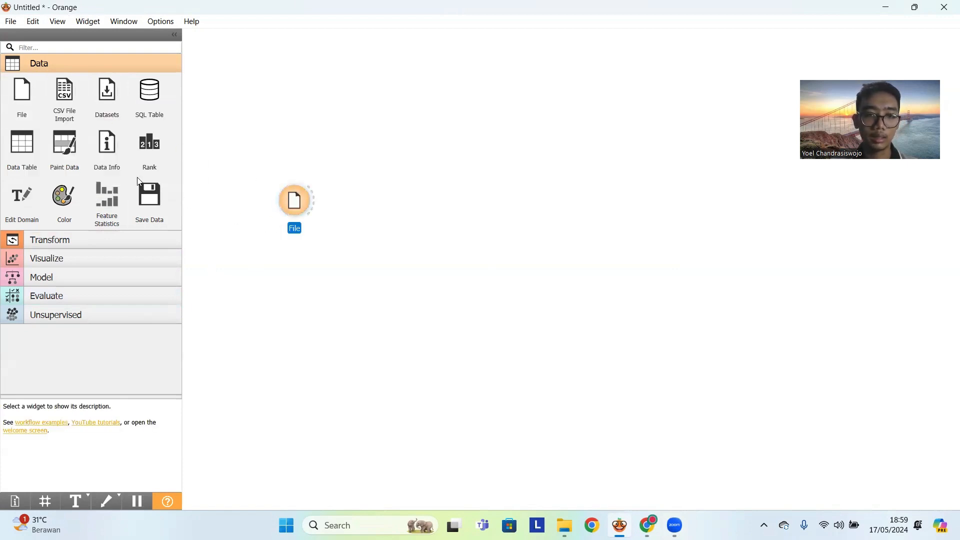
click(29, 95)
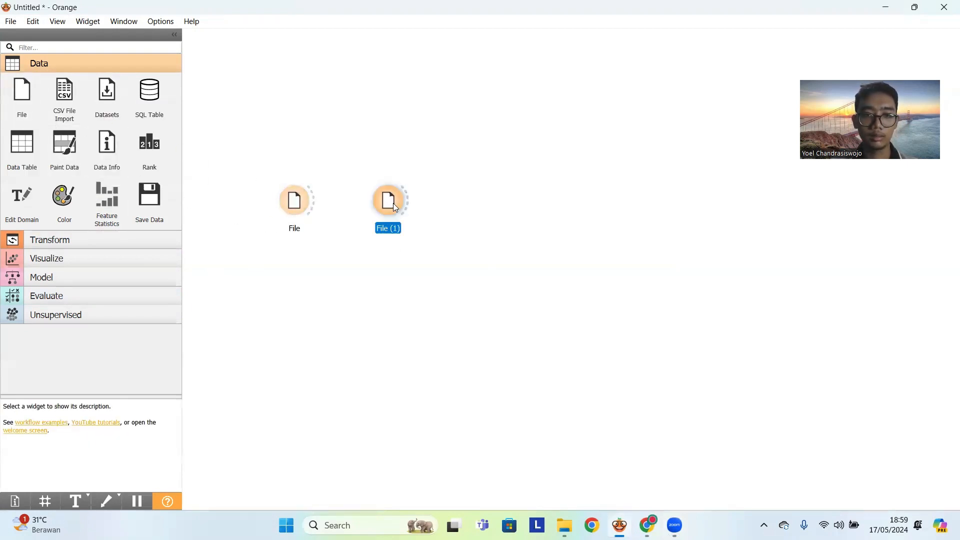
key(Delete)
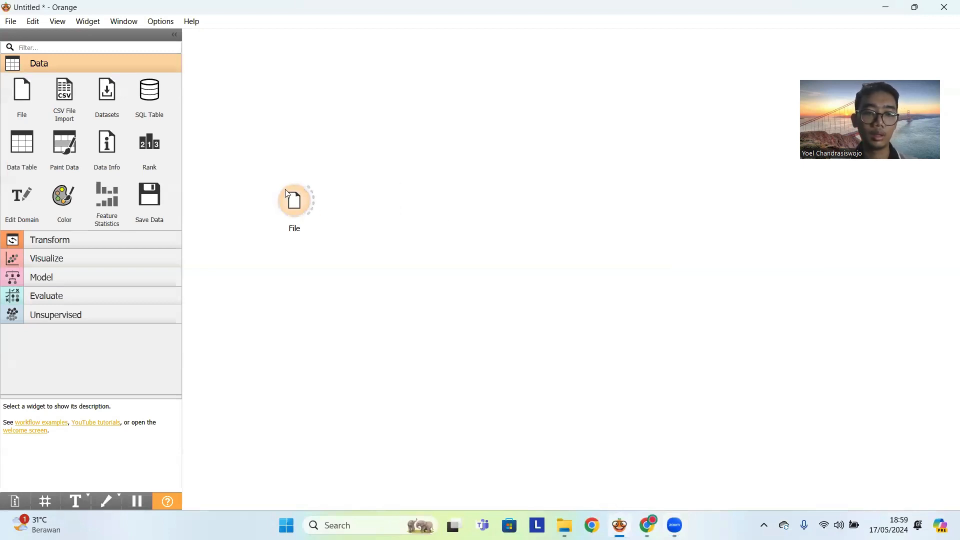
- Load the CrabAgePrediction dataset from the Regresi folder into the File widget
double_click(300, 202)
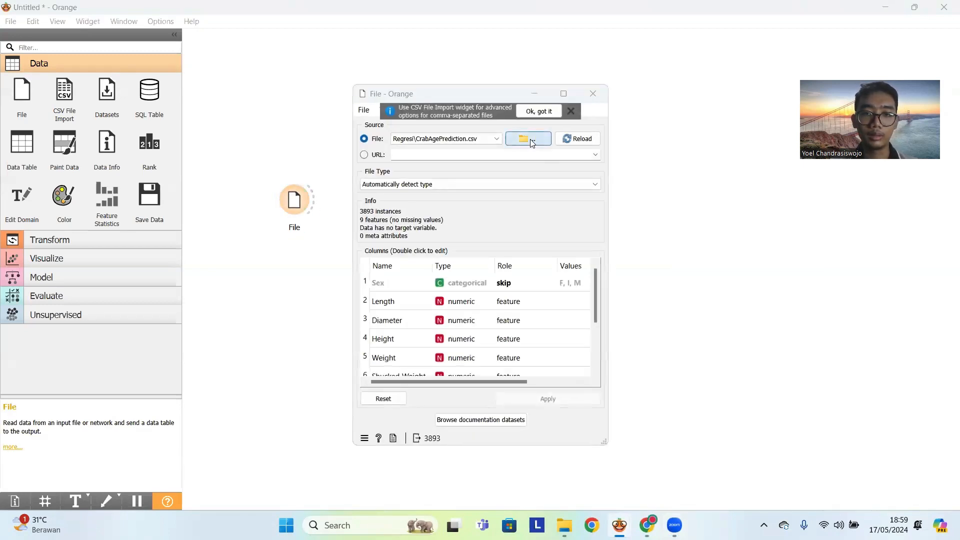
click(531, 139)
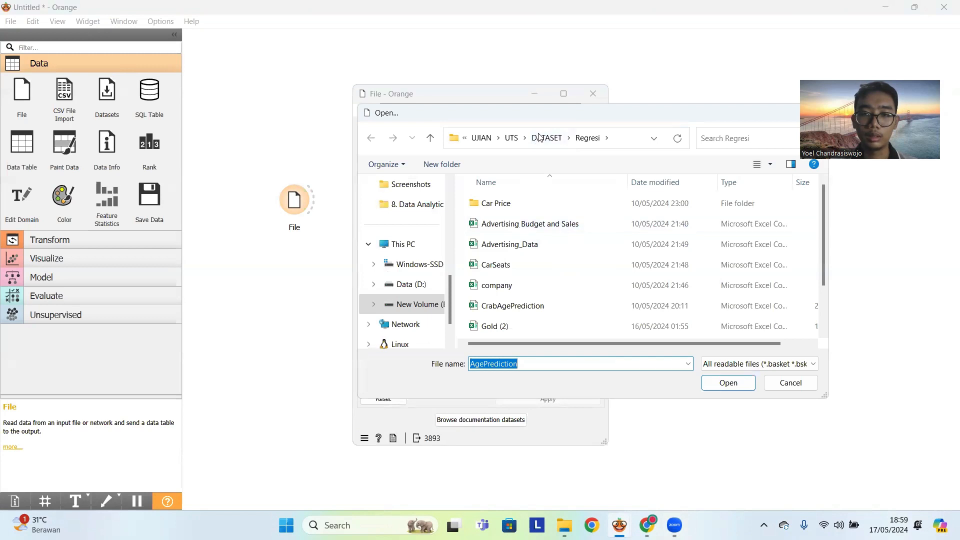
click(550, 142)
double_click(506, 265)
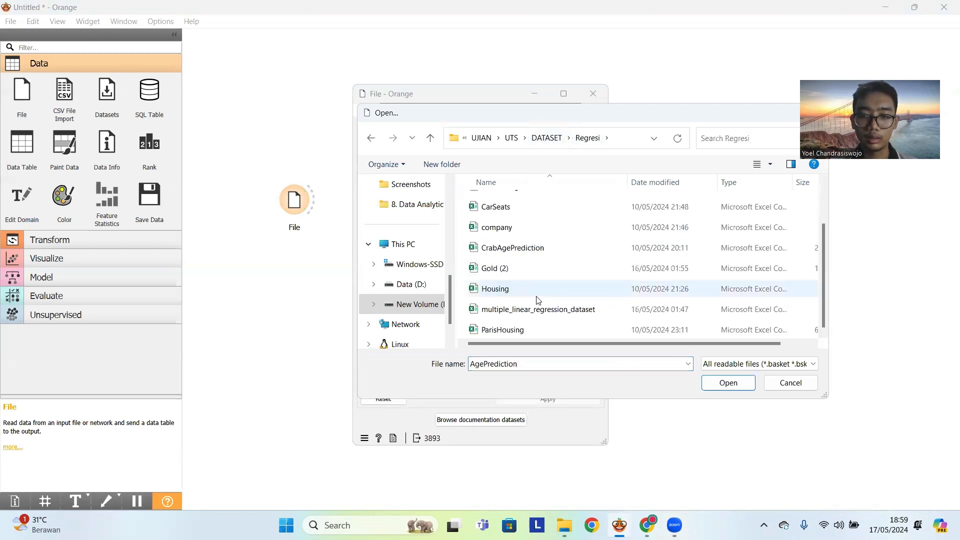
click(528, 248)
click(728, 383)
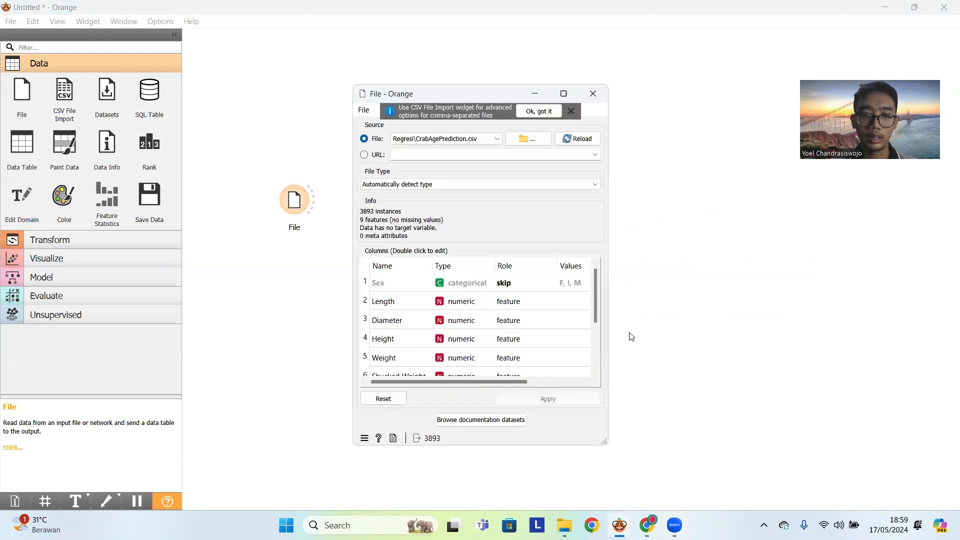
- Set the Sex column's role to skip, check the roles of the remaining columns through Age, and apply the column settings
scroll(547, 327, down, 1)
scroll(551, 326, up, 1)
double_click(508, 283)
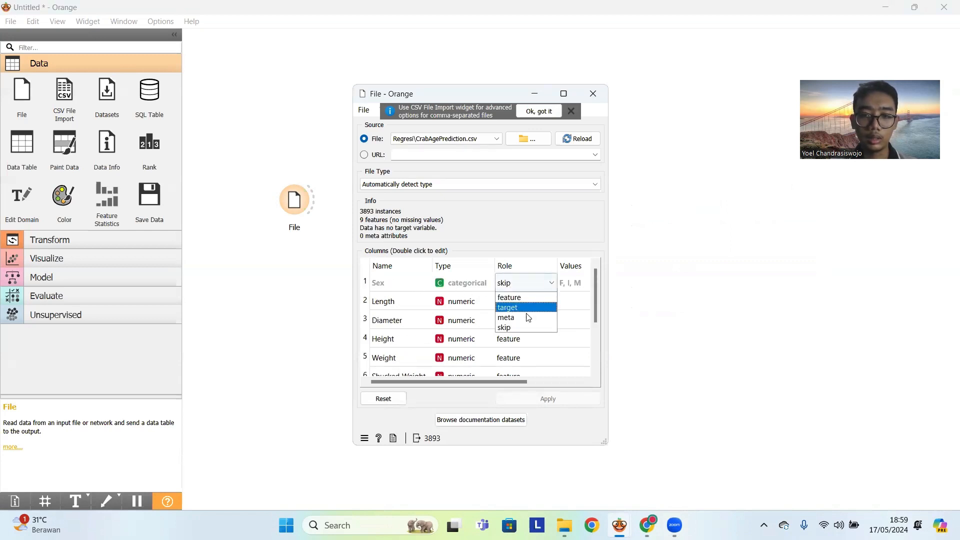
click(513, 329)
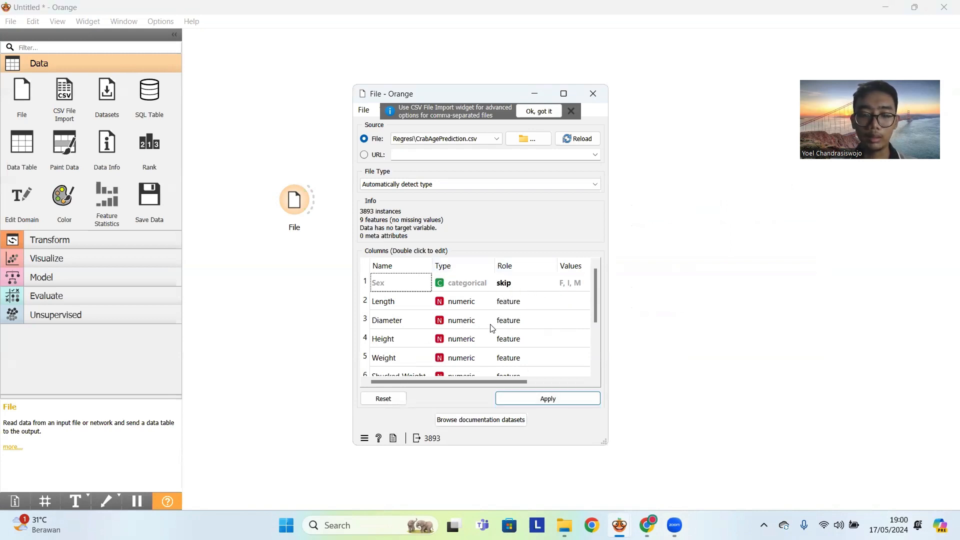
scroll(394, 350, down, 1)
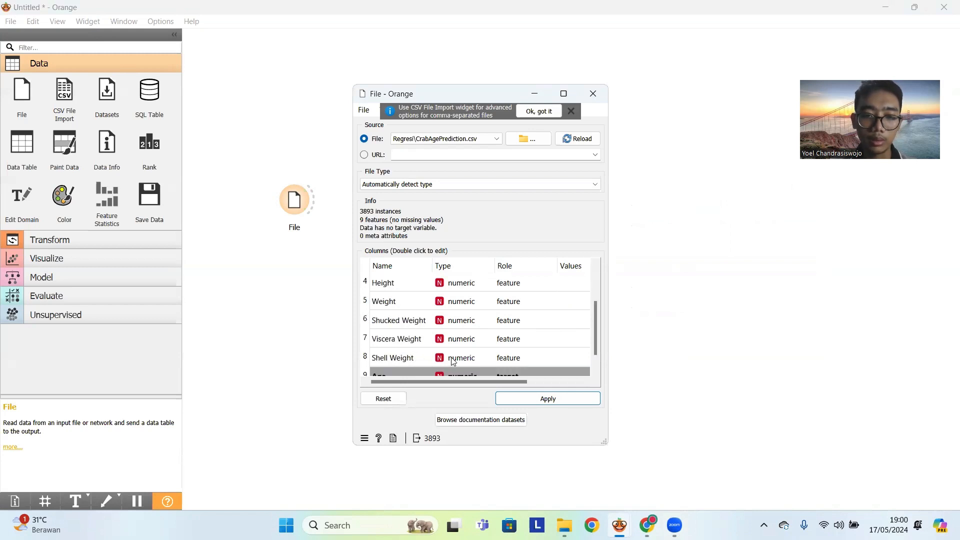
scroll(515, 300, up, 1)
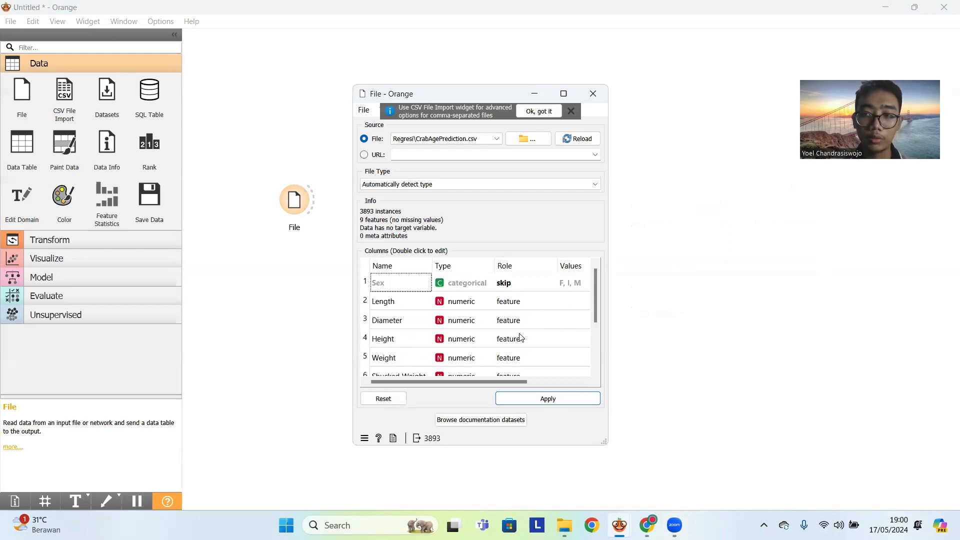
scroll(522, 337, down, 1)
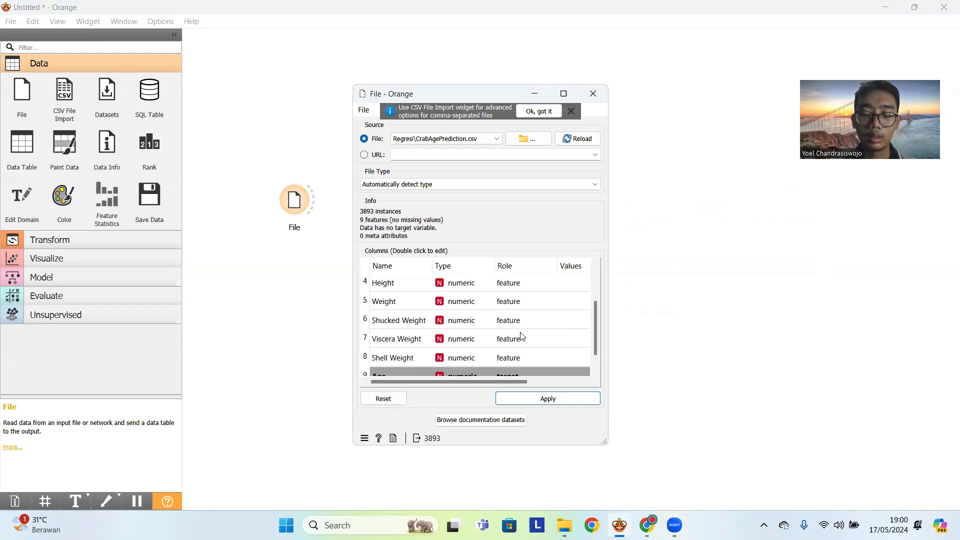
scroll(522, 350, down, 1)
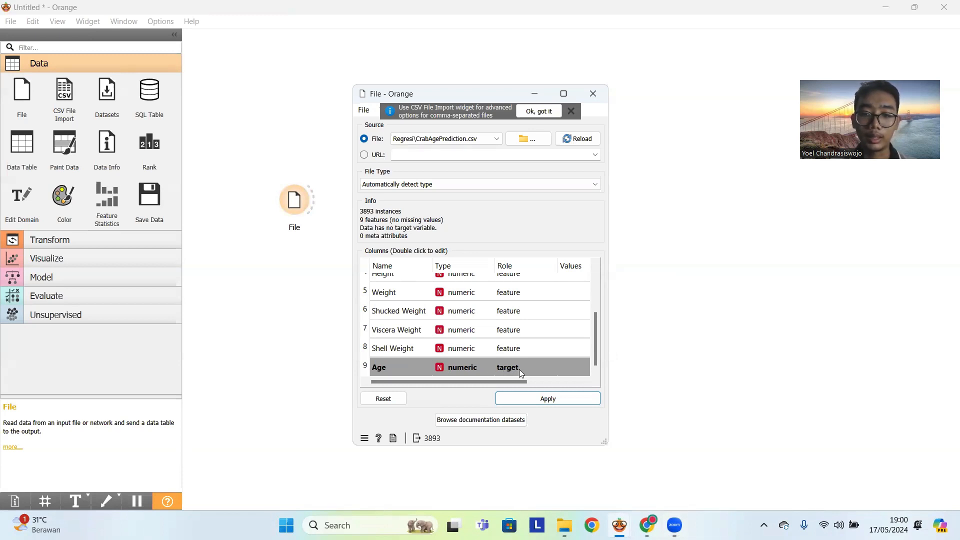
click(550, 399)
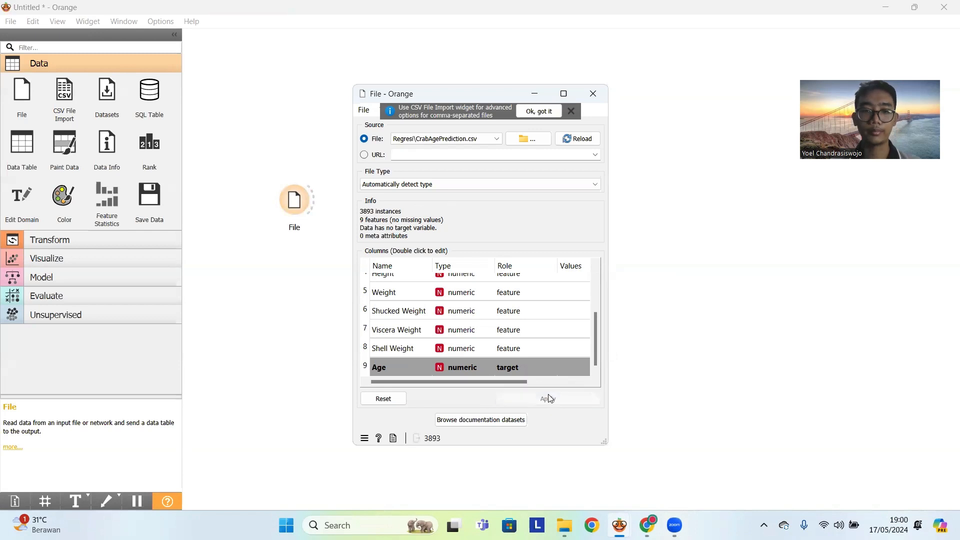
- Close the File widget's settings, place a Data Table widget above the File widget, and link File to it
click(599, 93)
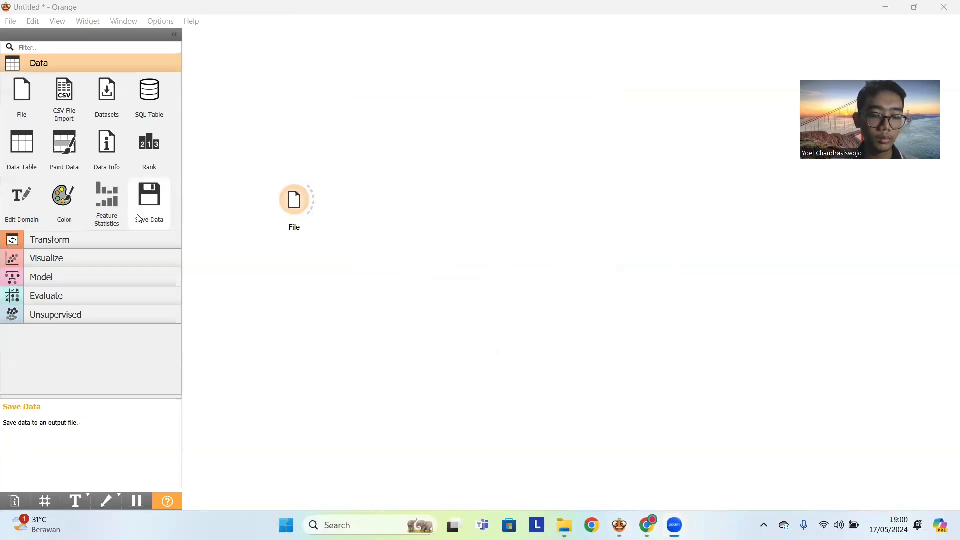
drag(21, 145, 373, 98)
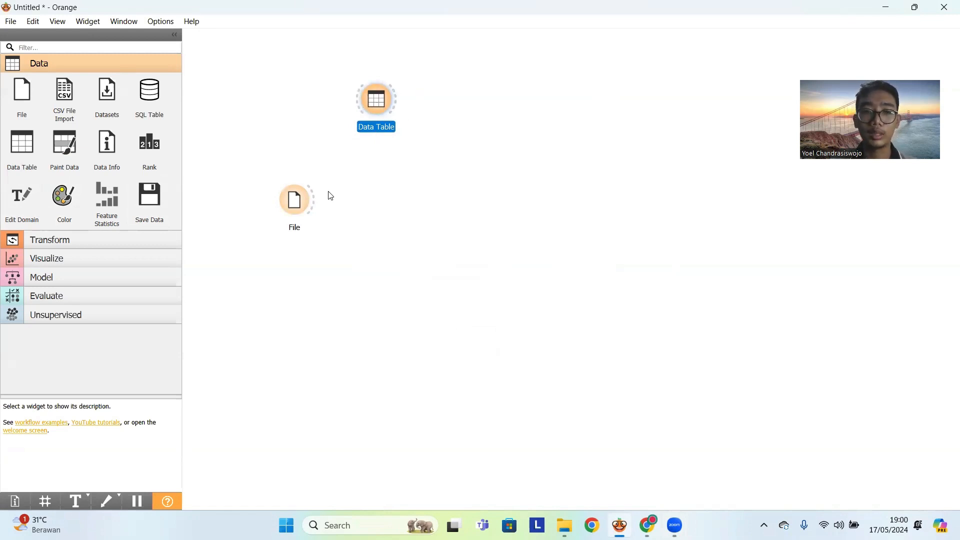
drag(317, 198, 389, 107)
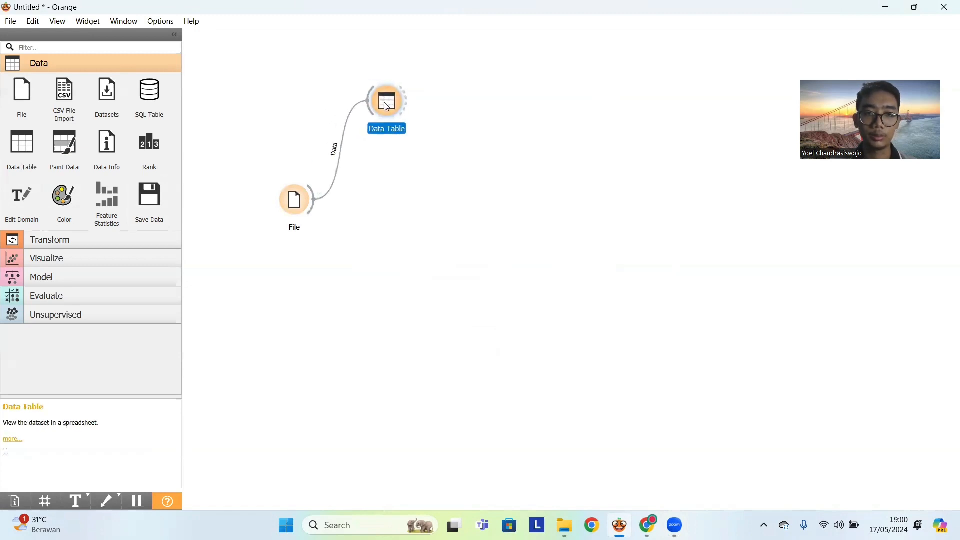
- View the crab dataset in the Data Table widget at full size, look through its rows and columns, and close it
double_click(388, 107)
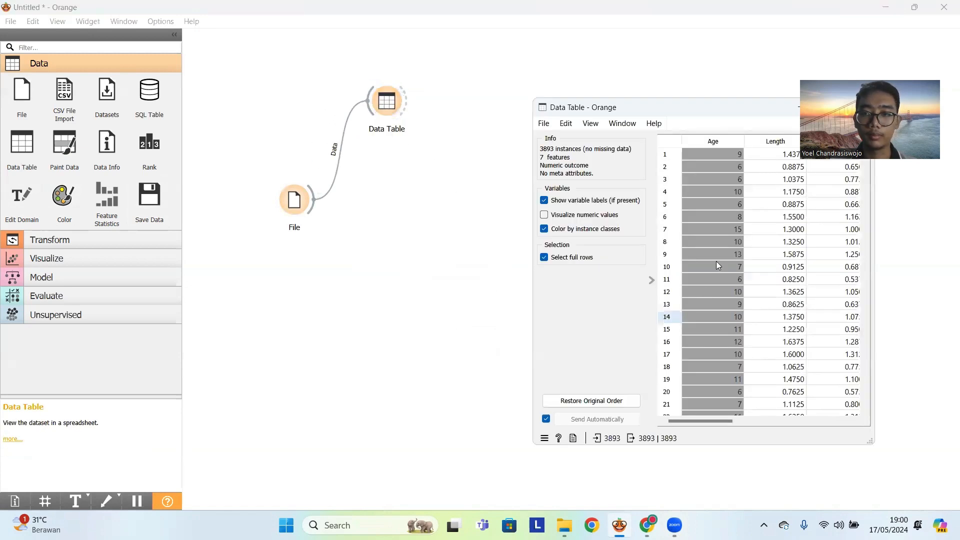
click(748, 105)
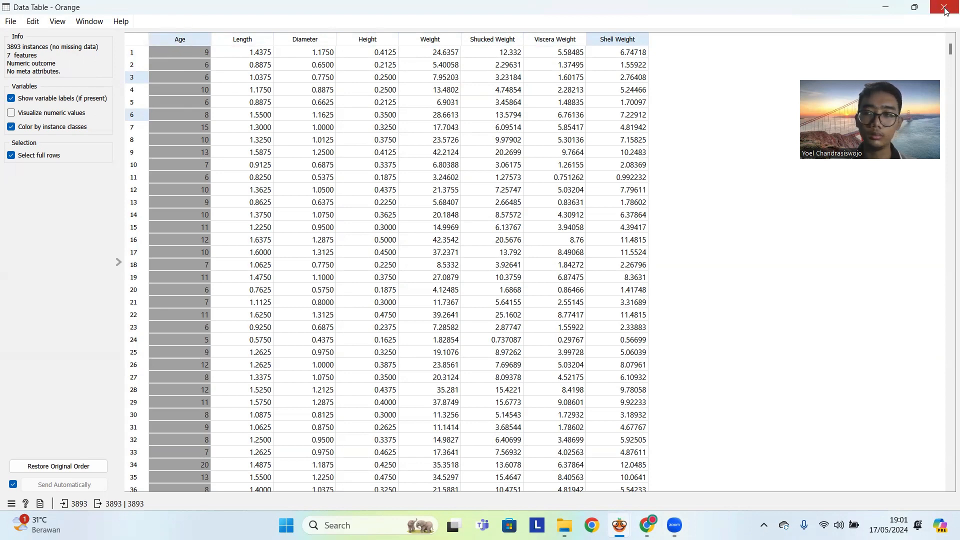
scroll(900, 154, down, 3)
scroll(900, 154, up, 3)
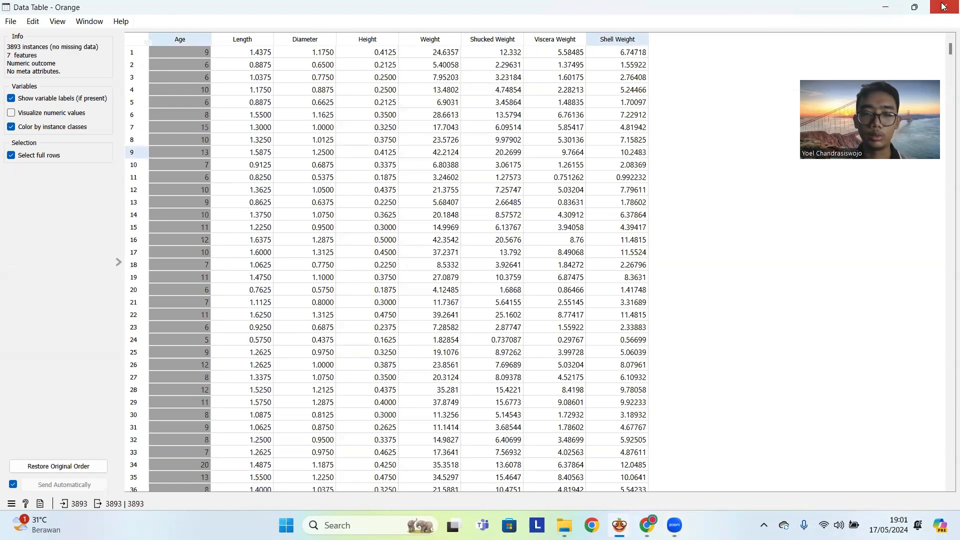
click(942, 6)
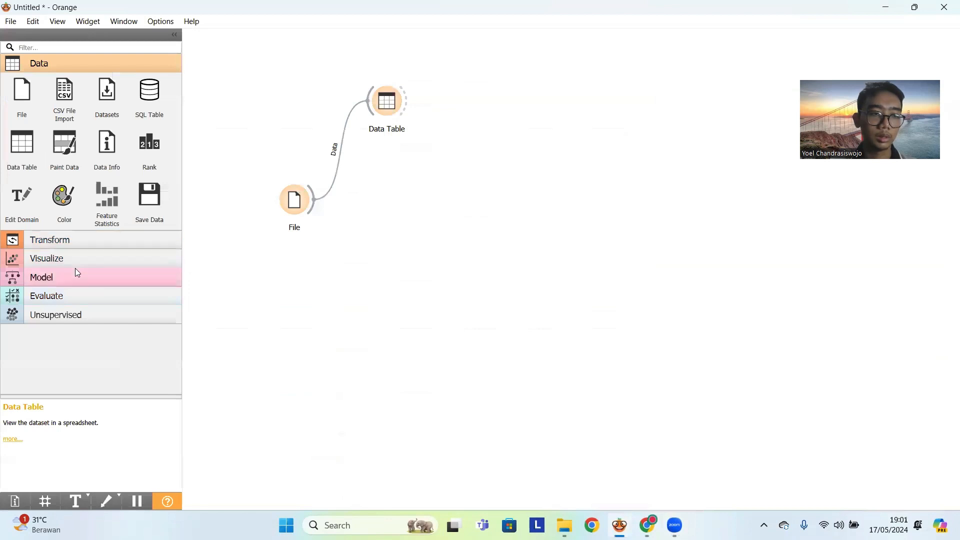
- Place a Scatter Plot widget beside the Data Table and link the File widget to it
click(73, 255)
drag(22, 340, 470, 150)
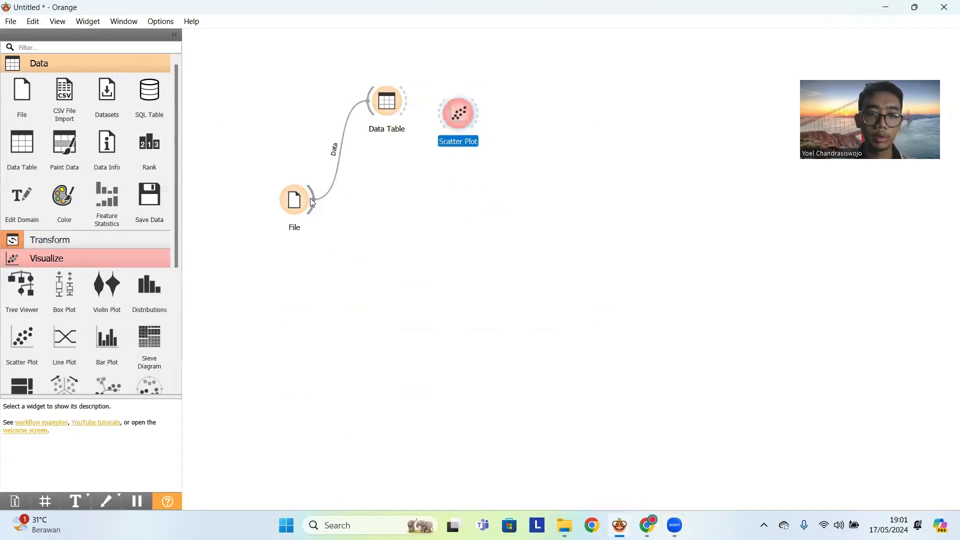
drag(315, 199, 464, 114)
- Examine the scatter plot of Age against Shell Weight, including its regression line and display settings, zooming and panning across the points
double_click(465, 114)
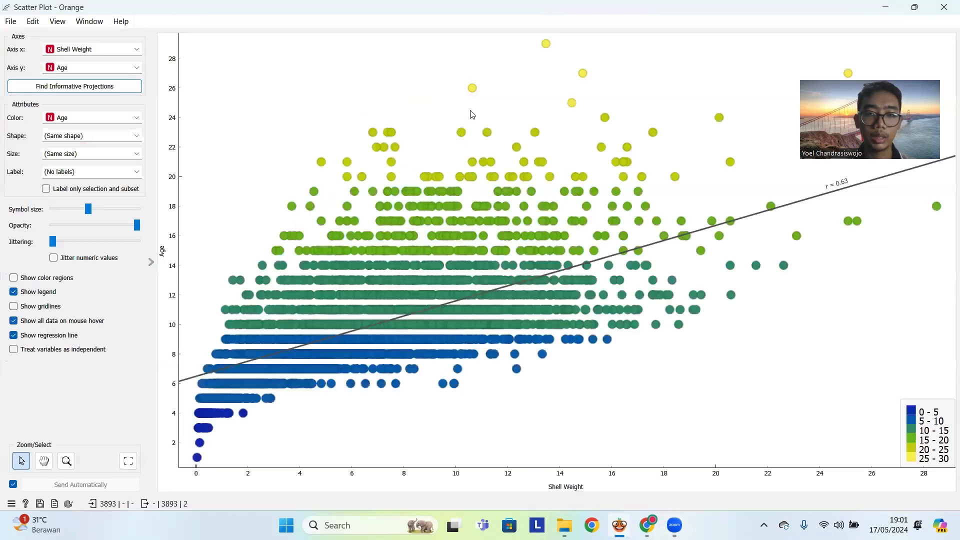
click(914, 7)
drag(667, 65, 652, 60)
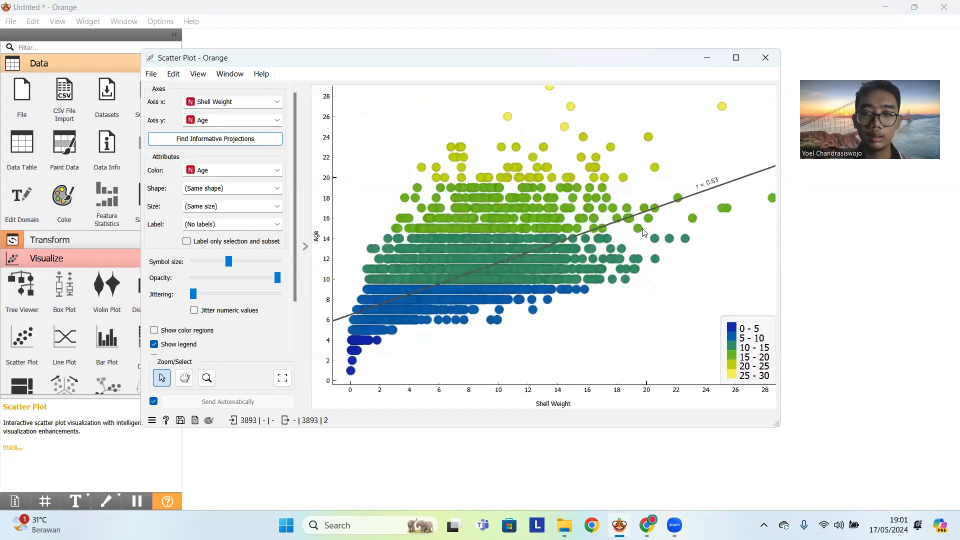
scroll(645, 232, down, 1)
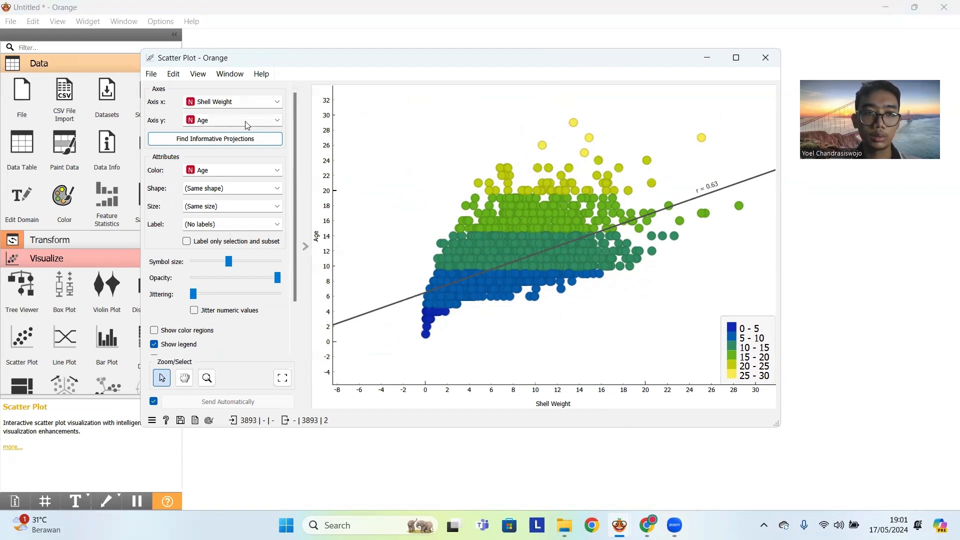
scroll(258, 184, down, 2)
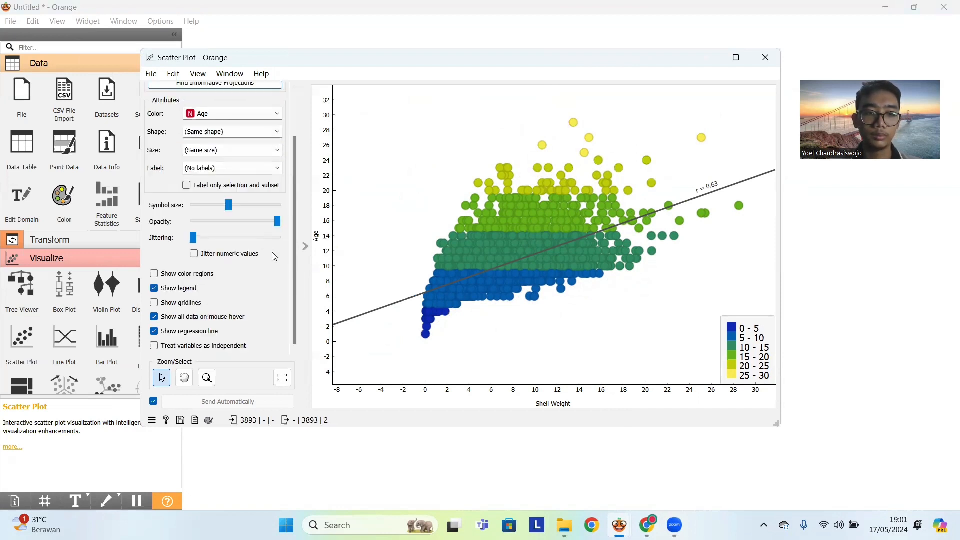
scroll(355, 208, up, 3)
scroll(542, 219, down, 3)
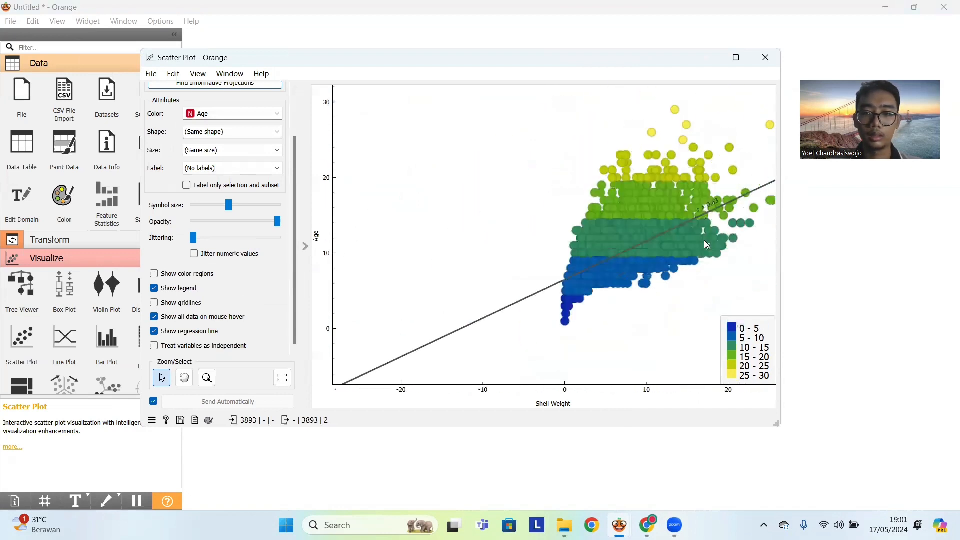
click(184, 378)
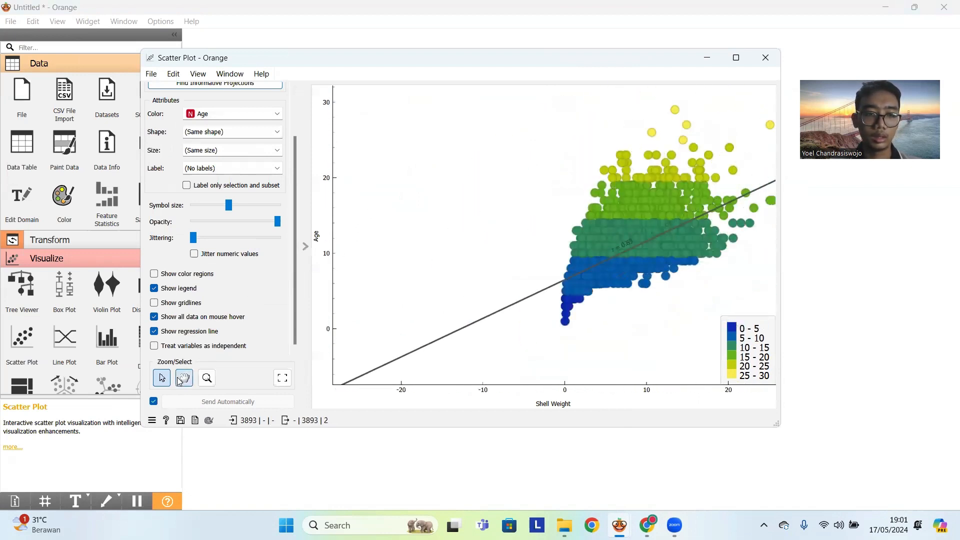
drag(659, 243, 640, 244)
scroll(573, 253, up, 1)
scroll(639, 244, down, 2)
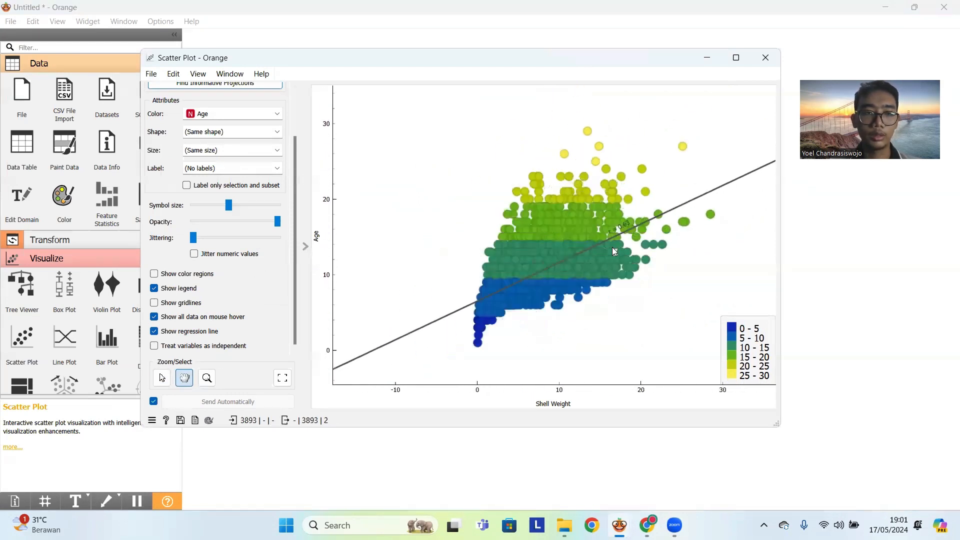
scroll(256, 186, up, 1)
scroll(230, 119, up, 2)
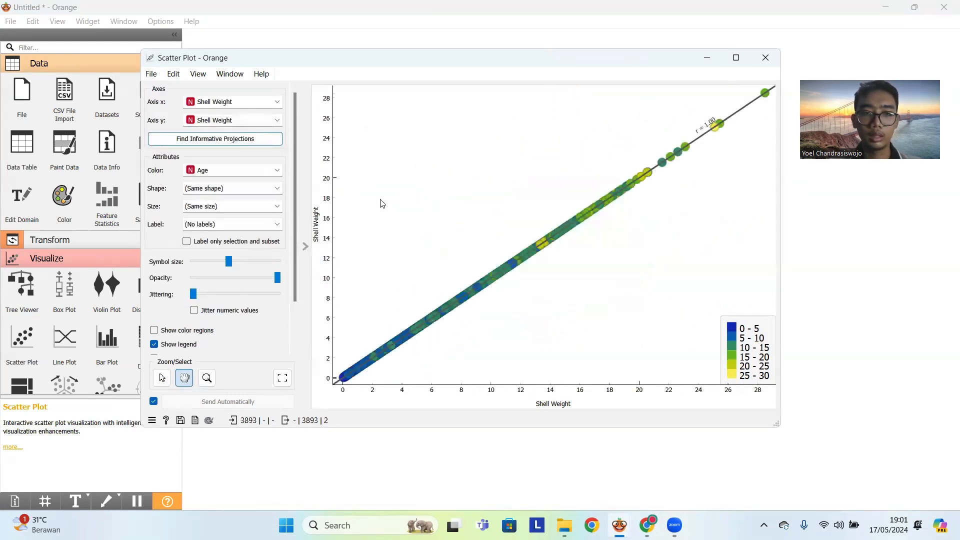
scroll(225, 120, down, 2)
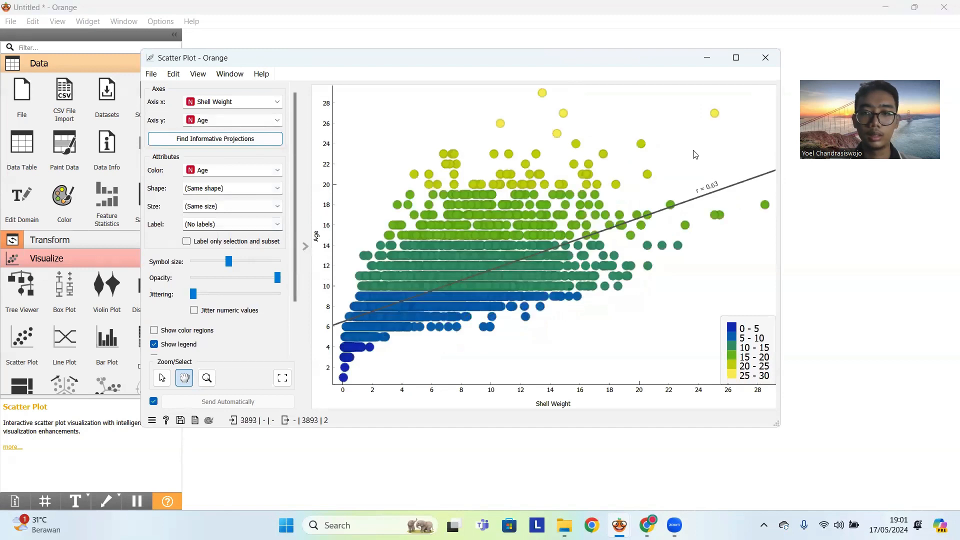
drag(600, 321, 672, 325)
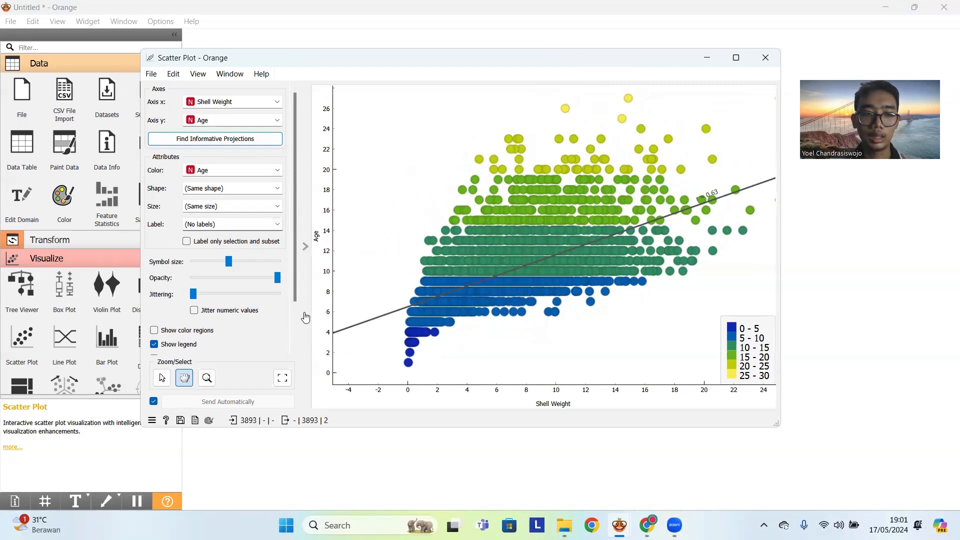
scroll(281, 345, down, 2)
scroll(251, 347, up, 2)
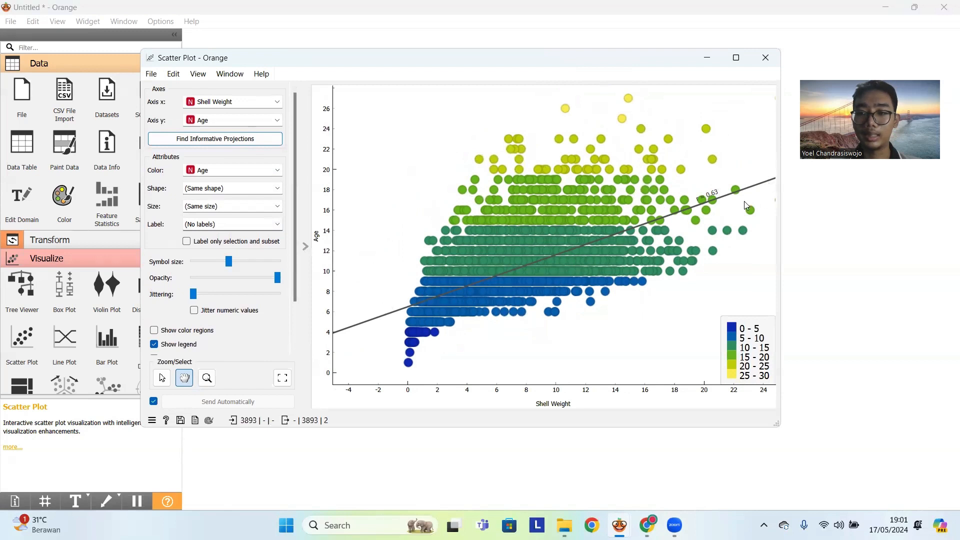
- Compare Age against Diameter, Length, Height, Weight, Shucked Weight, Viscera Weight and Shell Weight on the x axis, and close the plot
click(245, 104)
click(257, 131)
click(255, 106)
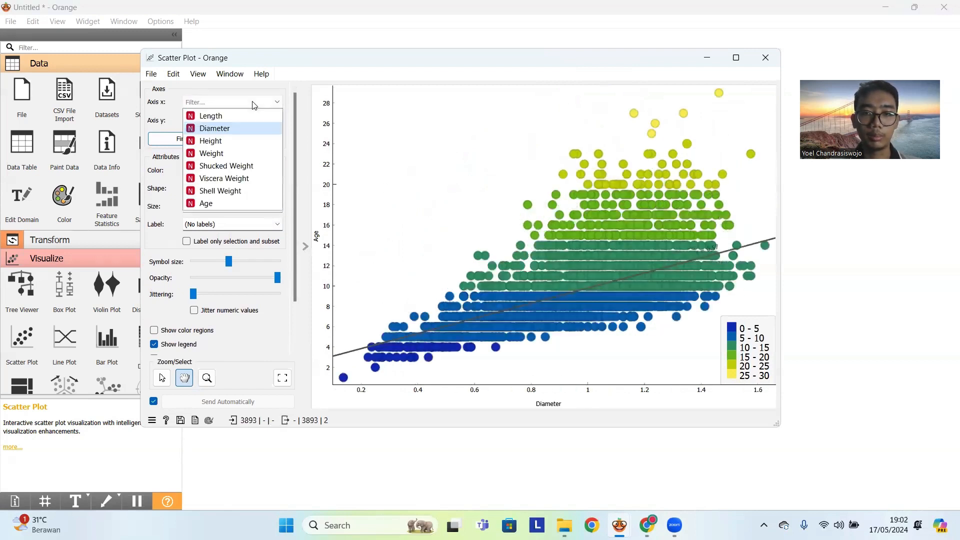
click(247, 116)
click(261, 102)
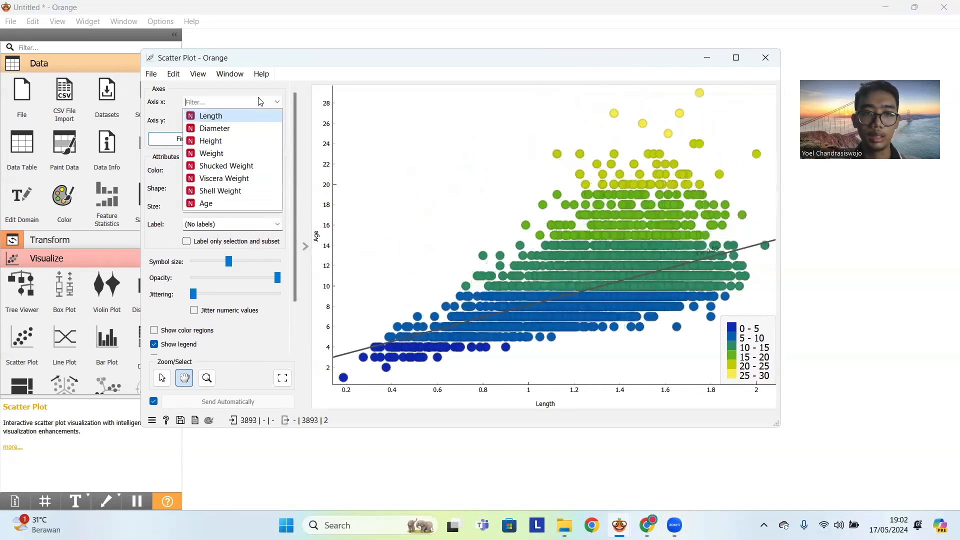
click(247, 142)
click(253, 103)
click(248, 140)
scroll(251, 105, down, 1)
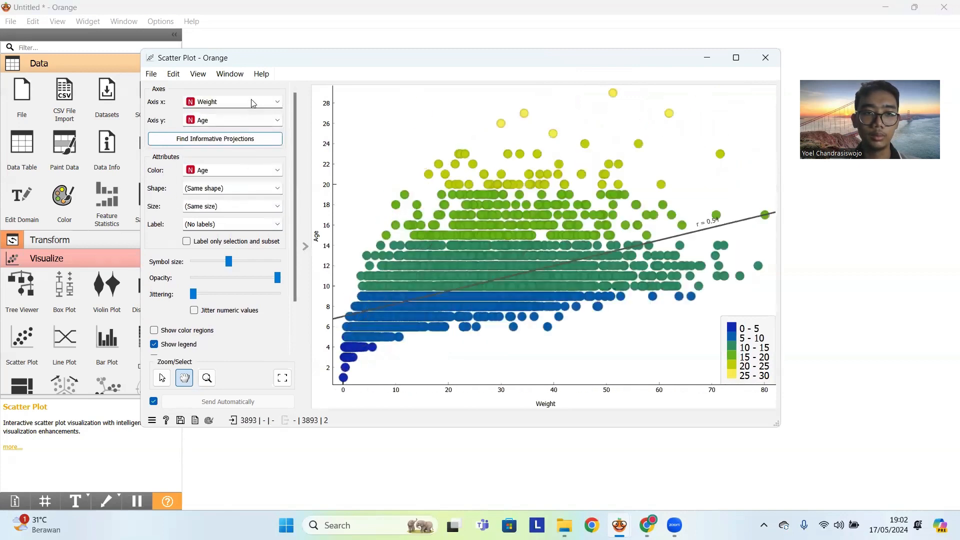
click(250, 105)
click(240, 166)
click(257, 102)
click(260, 179)
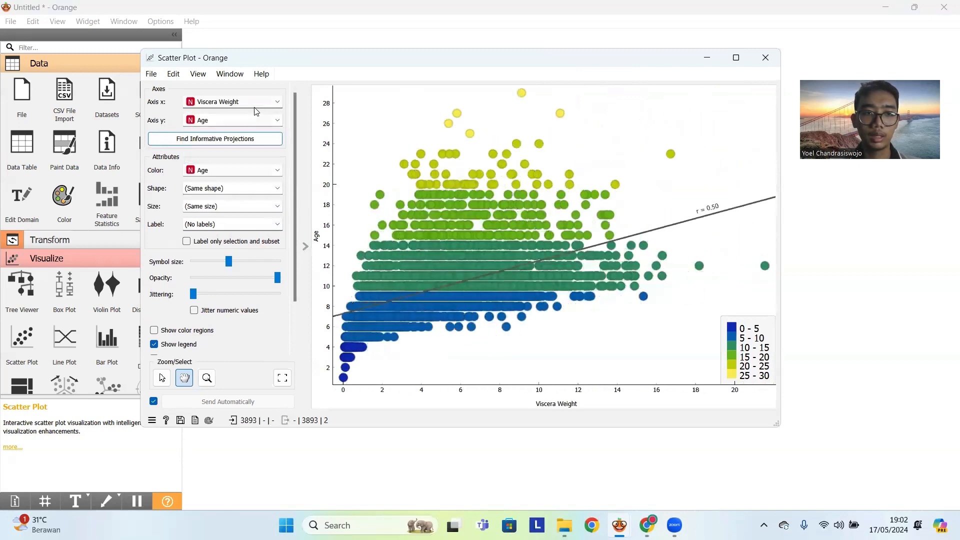
click(253, 102)
click(265, 190)
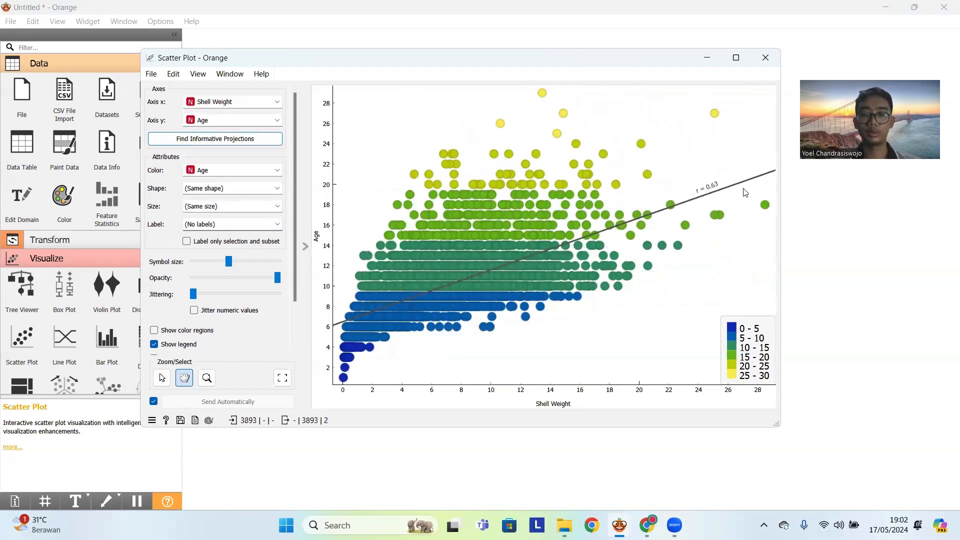
click(765, 63)
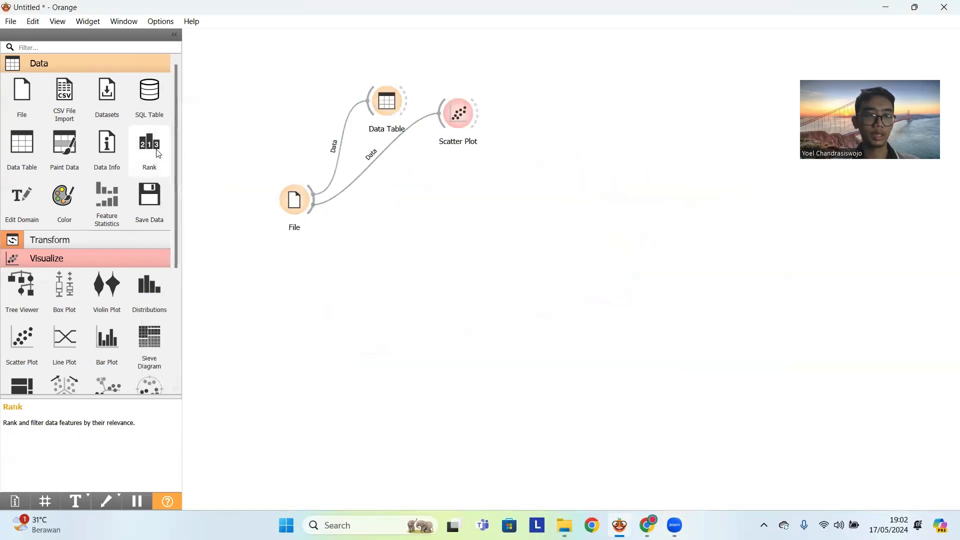
- Add a Feature Statistics widget linked from the File widget, placed beyond the Scatter Plot
scroll(130, 270, down, 5)
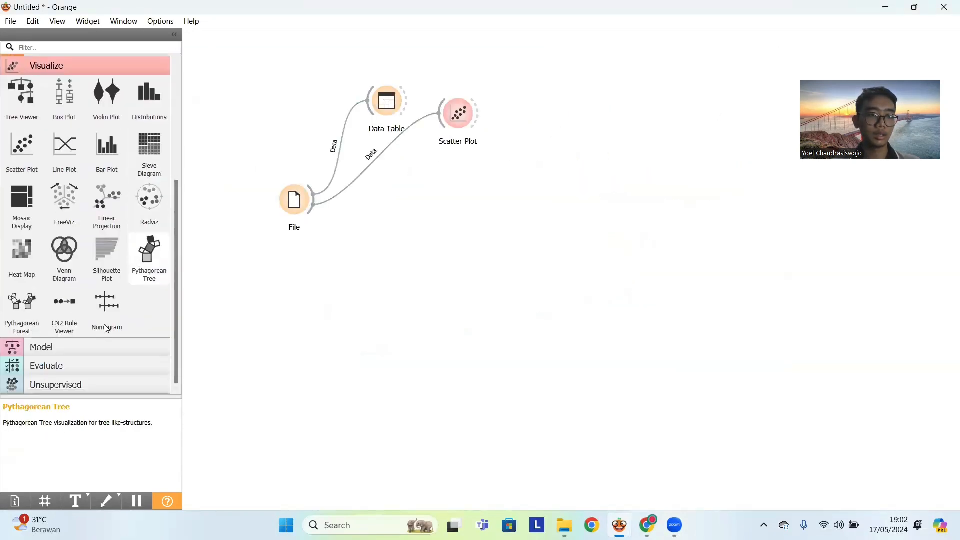
click(79, 349)
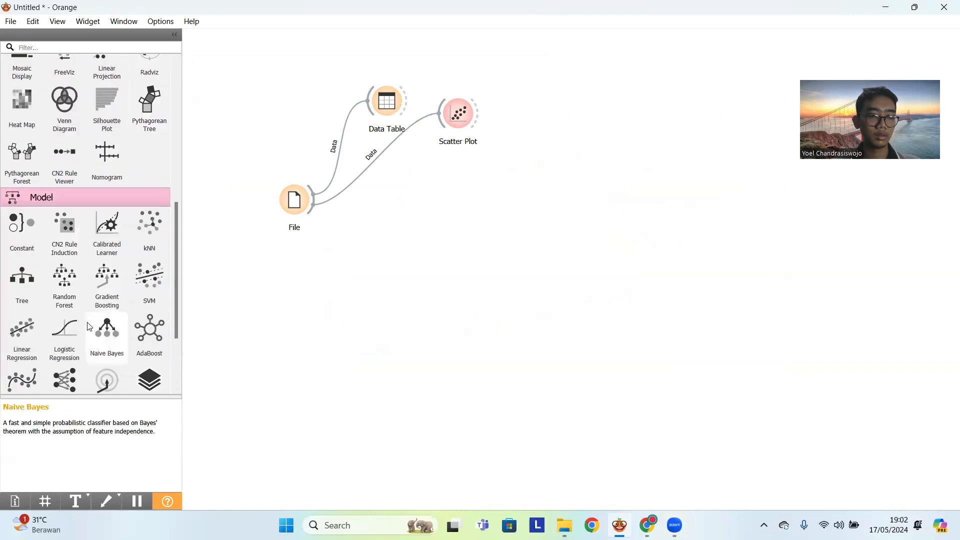
scroll(89, 326, down, 3)
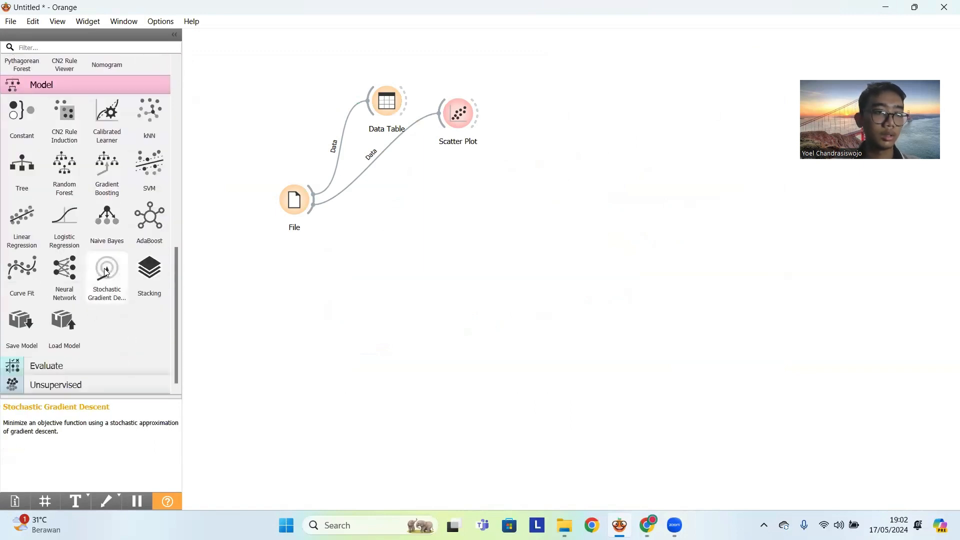
scroll(108, 263, up, 12)
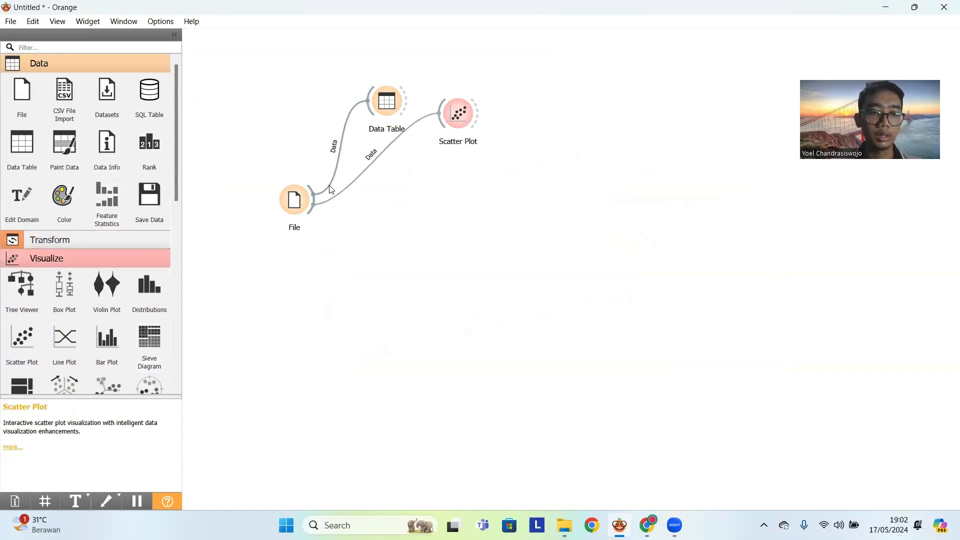
drag(318, 210, 535, 159)
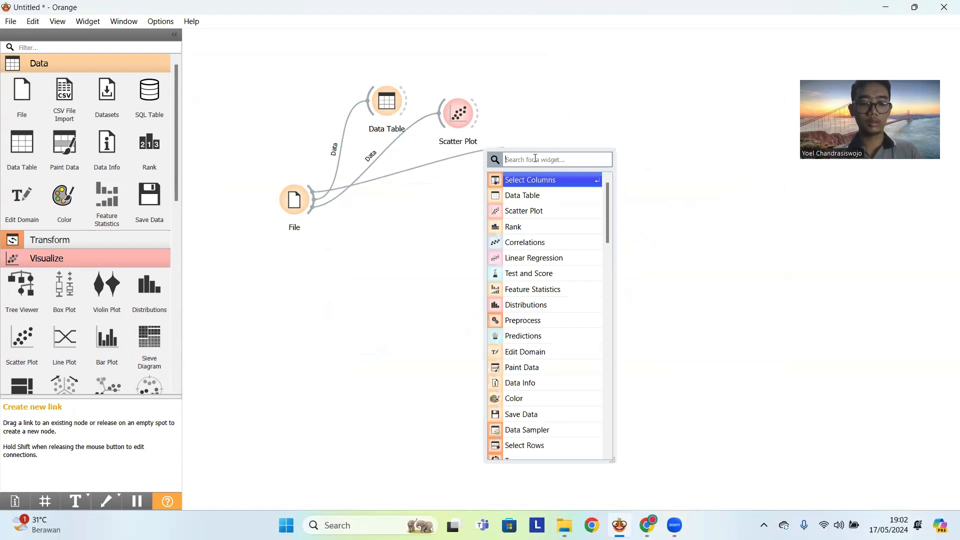
text(fe)
click(549, 181)
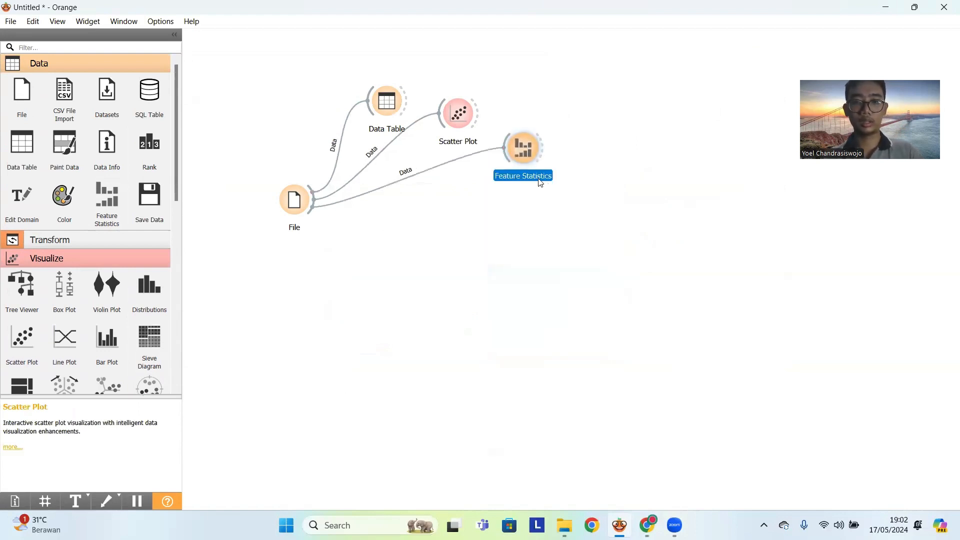
- Review the distribution, central values, range and missing values of every variable in Feature Statistics, enlarging its window to fit all rows, and close it
double_click(522, 151)
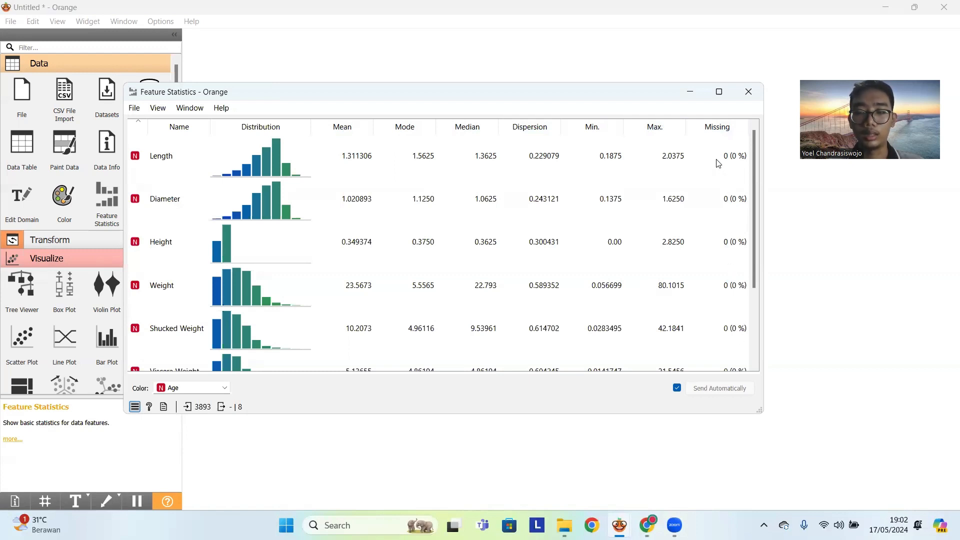
scroll(309, 200, down, 2)
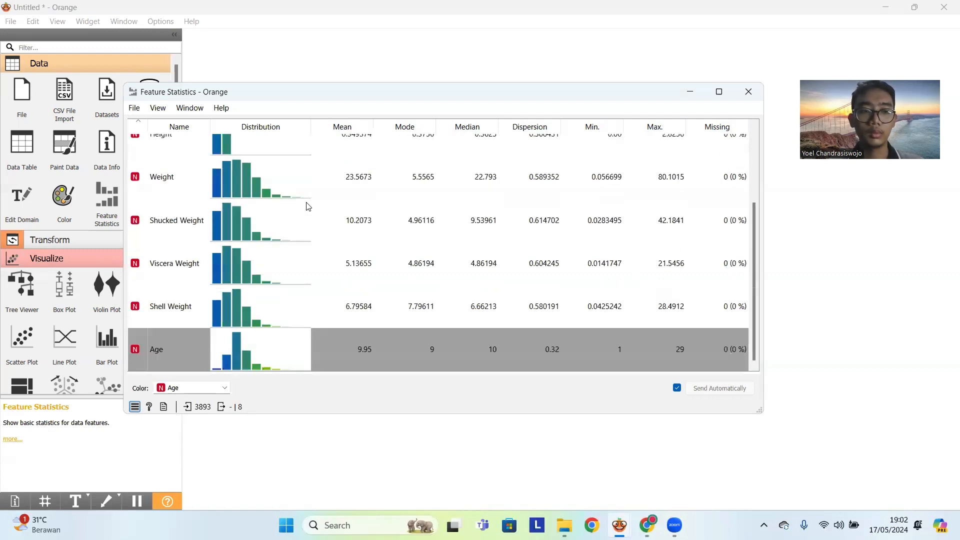
drag(758, 412, 703, 492)
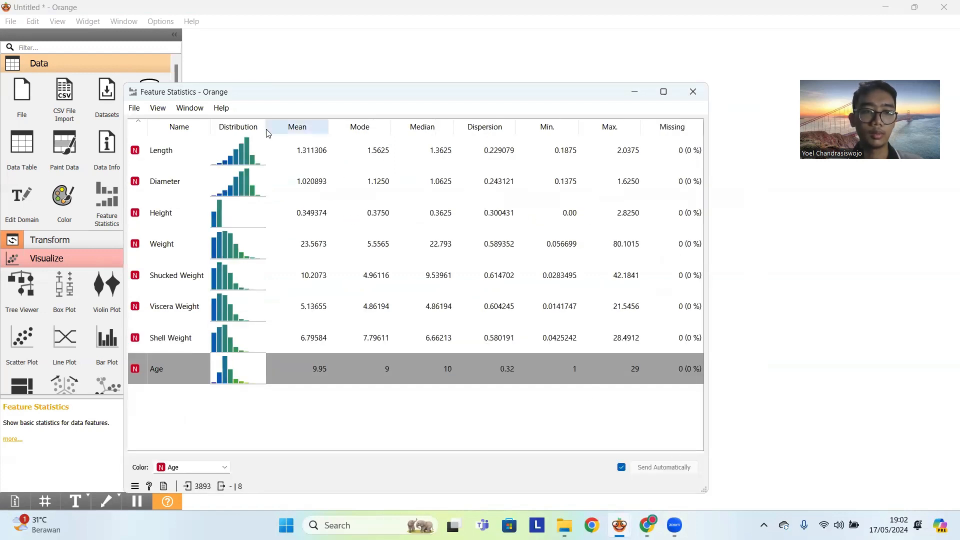
click(702, 99)
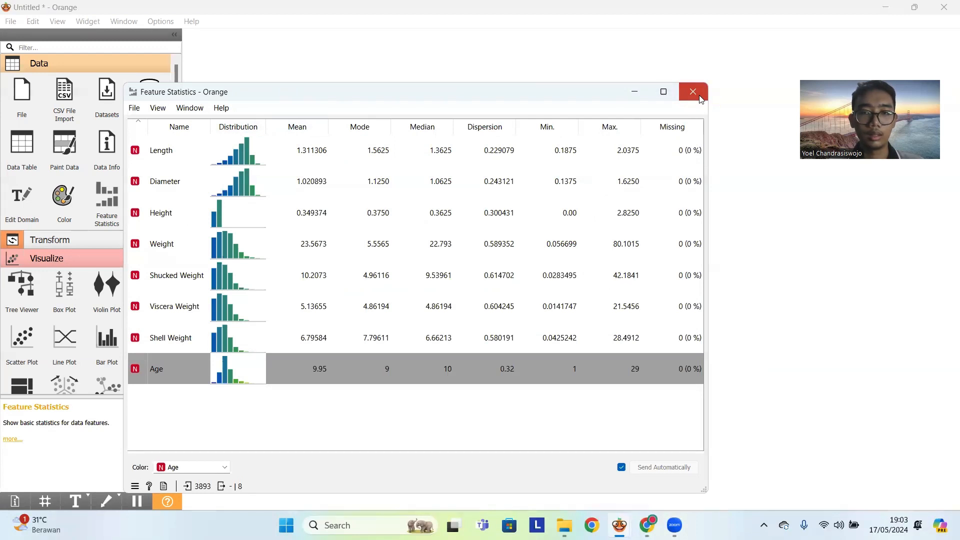
- Add a Distributions widget linked from the File widget, placed below Feature Statistics, and open it
drag(317, 216, 489, 202)
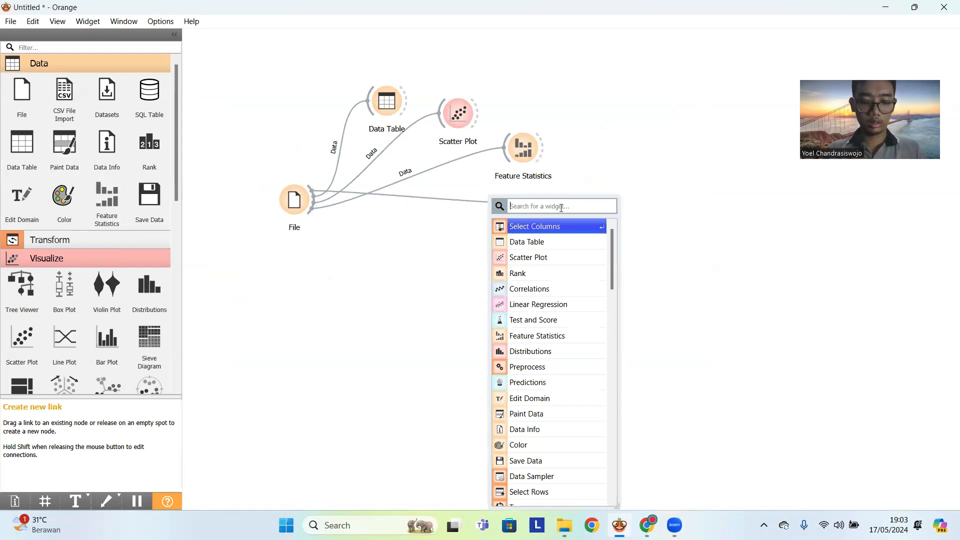
text(di)
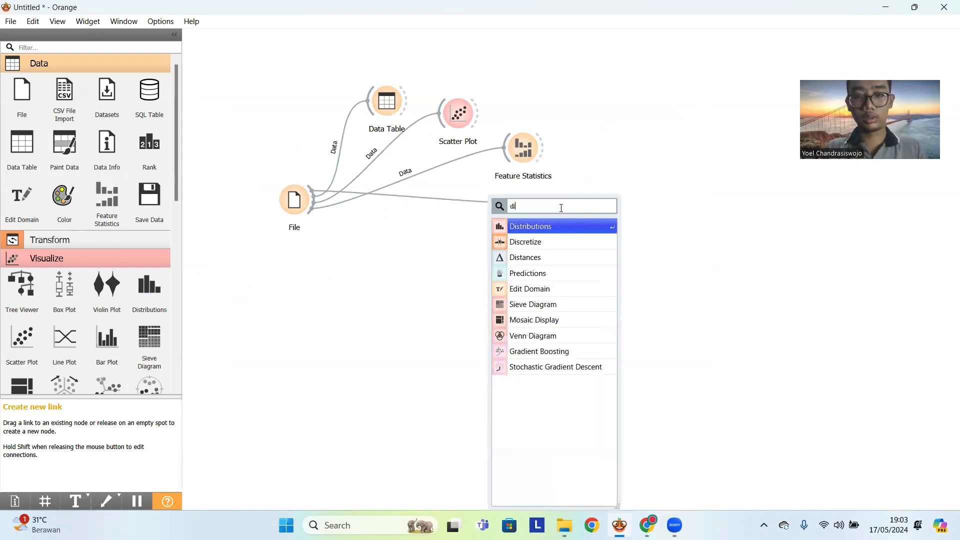
click(540, 227)
double_click(528, 210)
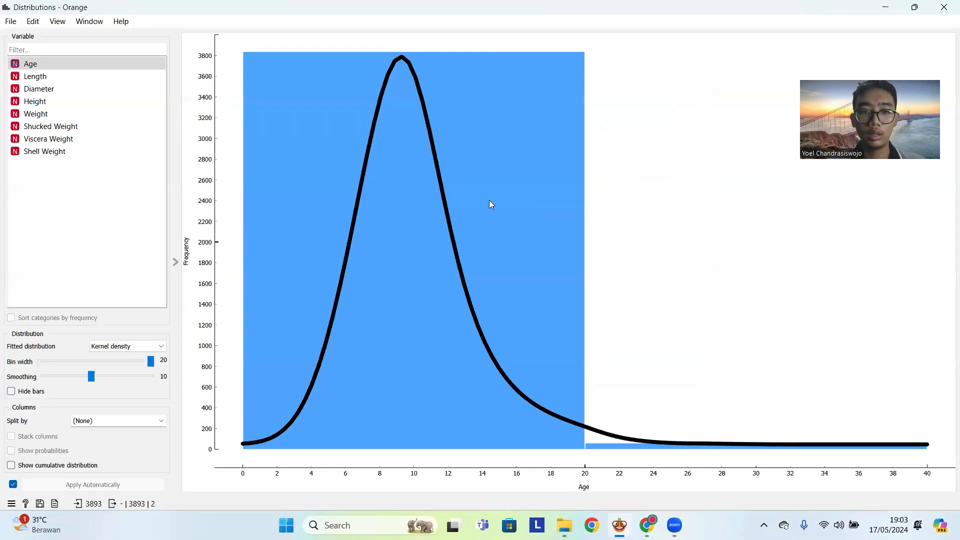
- Take the Distributions window out of full screen, shrink it and reposition it so its settings and plot fit on screen
click(570, 301)
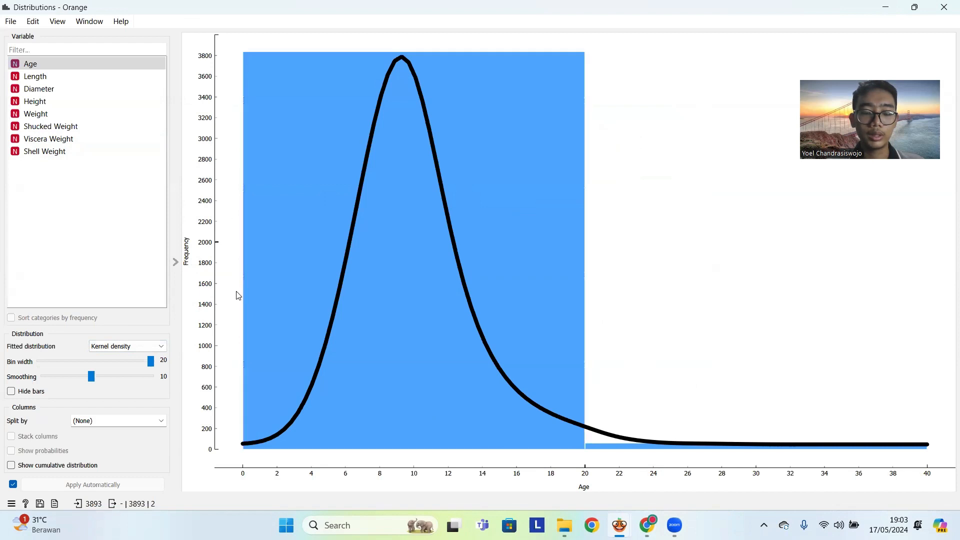
click(916, 10)
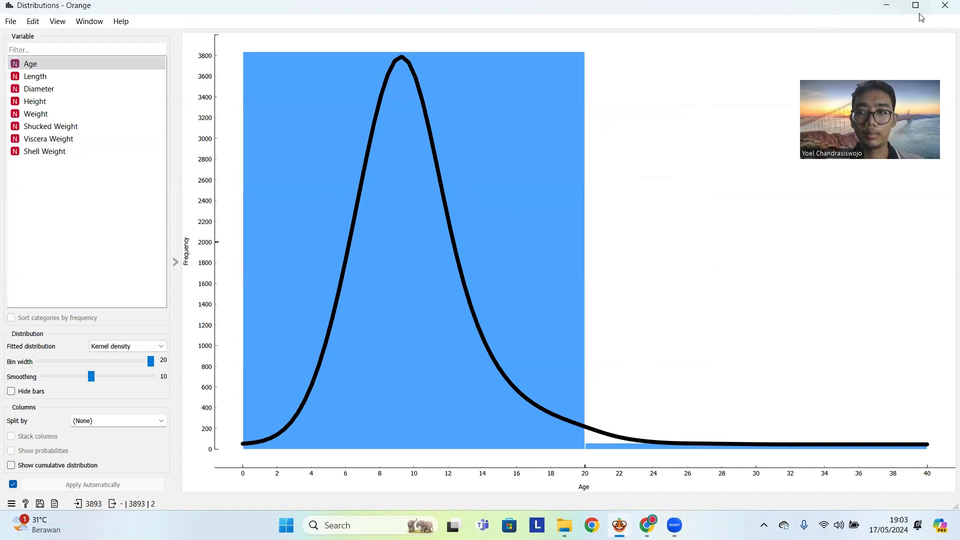
drag(853, 14, 786, 36)
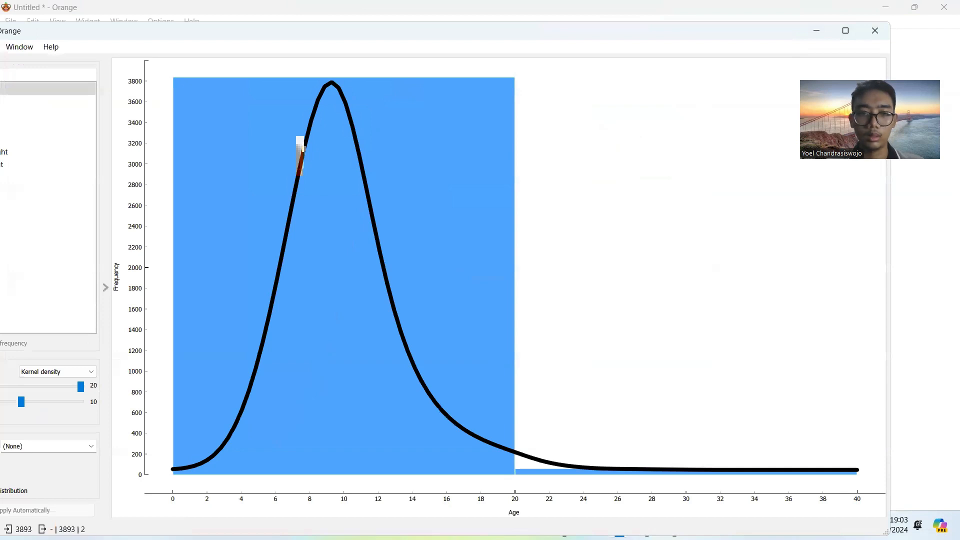
drag(890, 22, 634, 25)
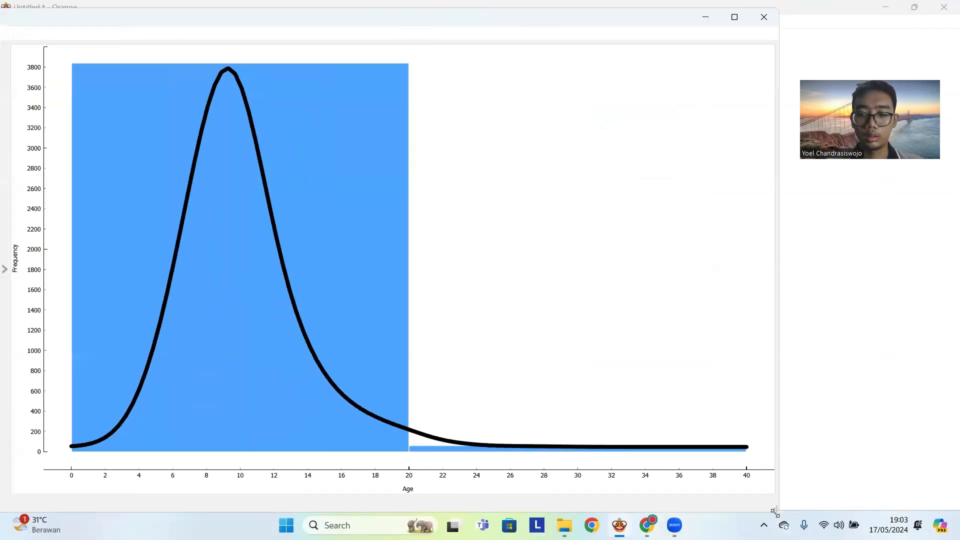
drag(775, 513, 666, 446)
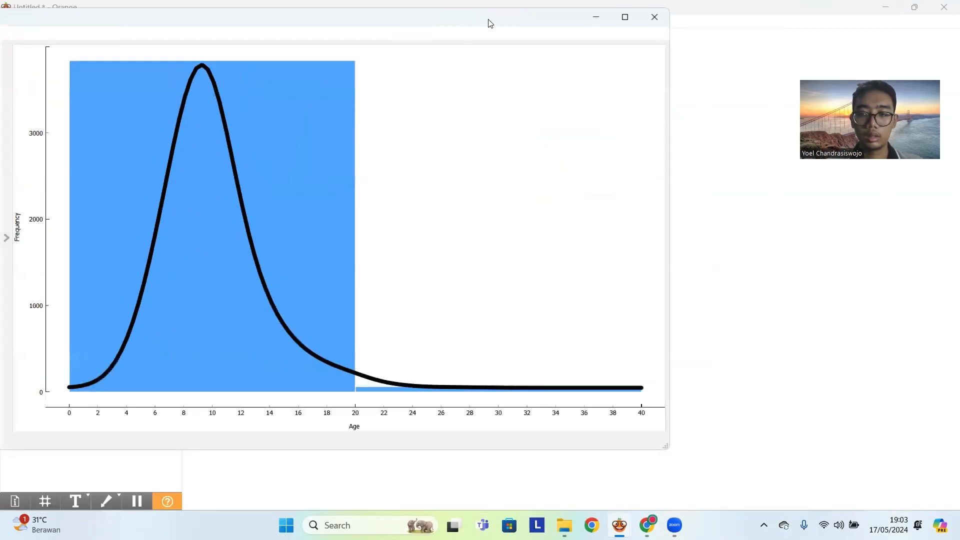
drag(491, 24, 645, 57)
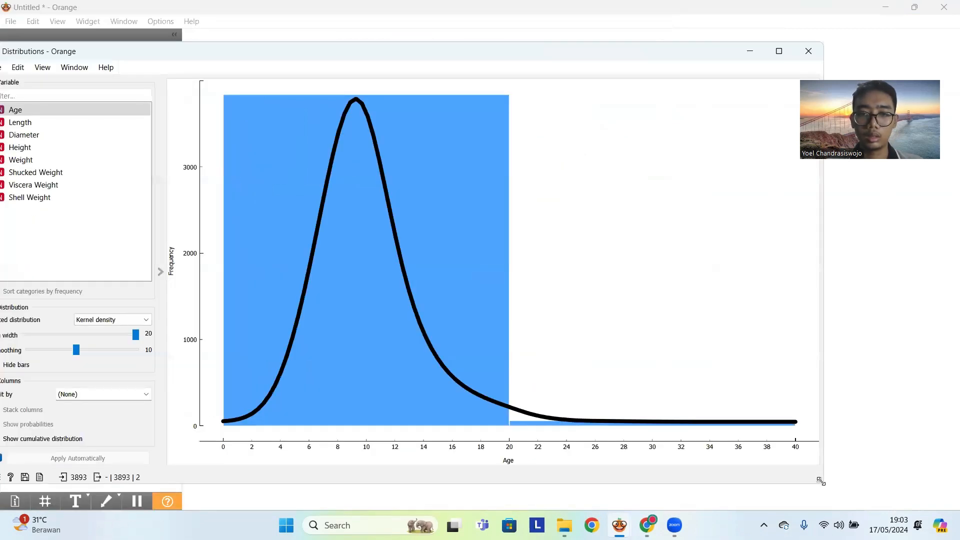
drag(821, 481, 683, 432)
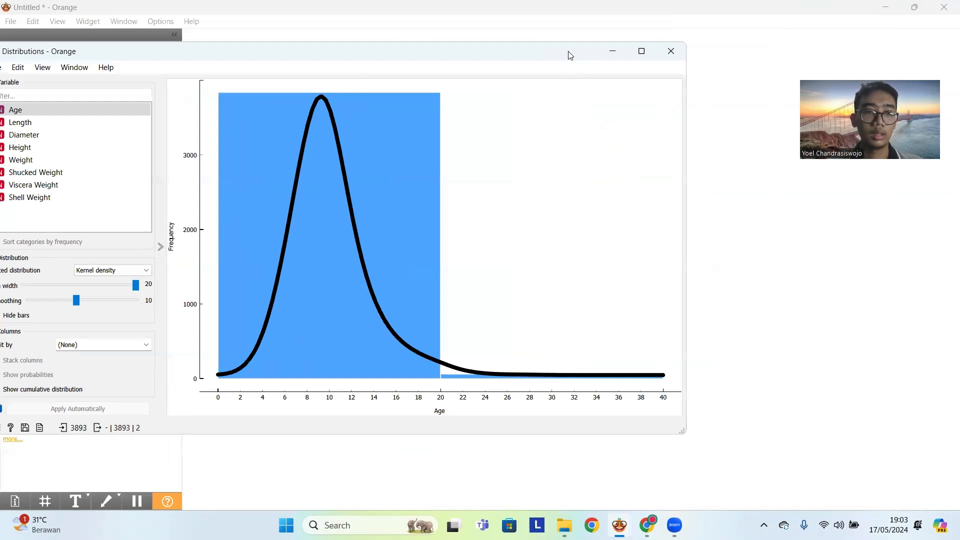
drag(571, 55, 662, 61)
- Keep Kernel density as the fitted distribution for Age and set the bin width to 2
click(212, 278)
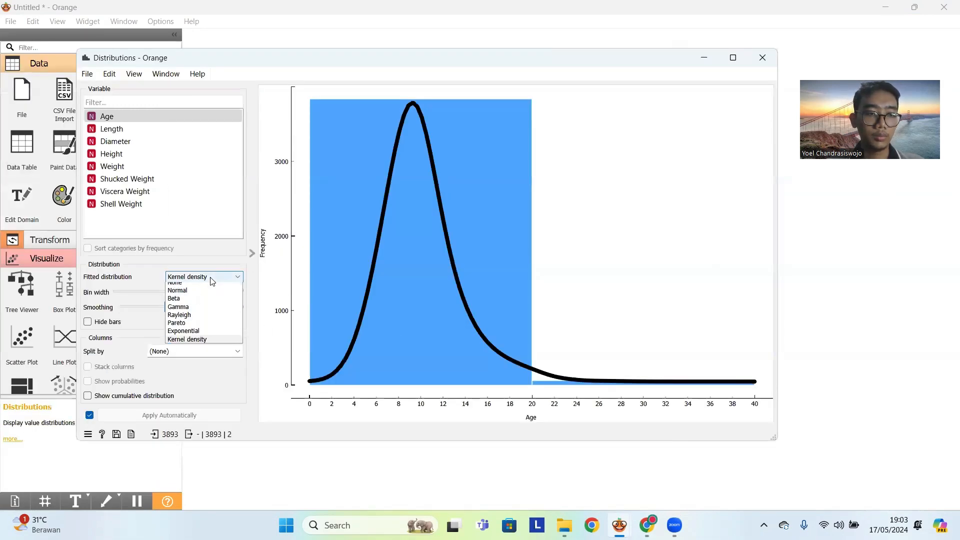
click(210, 345)
drag(227, 292, 141, 297)
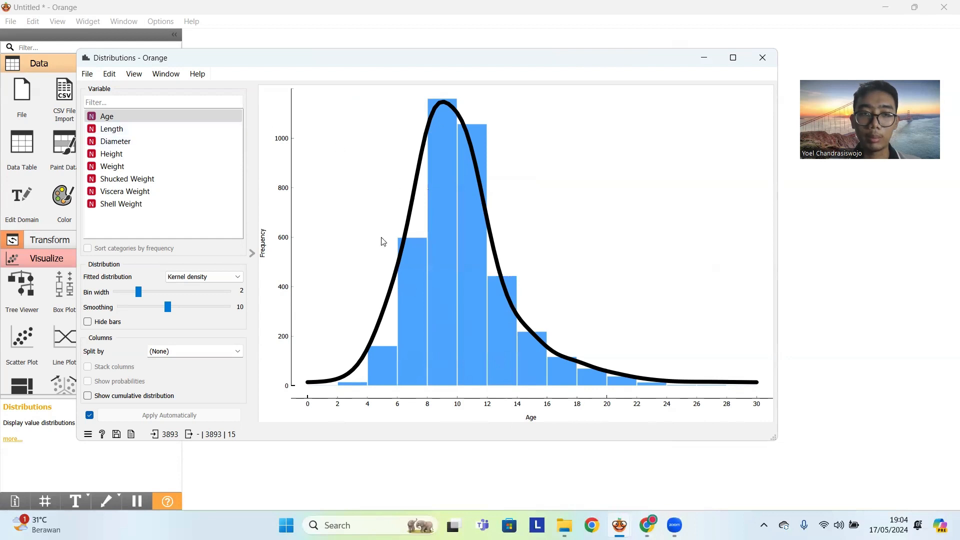
- Examine the distributions of Length, Diameter, Height, Weight, Shucked Weight, Viscera Weight and Shell Weight in turn, and close the Distributions window
key(Down)
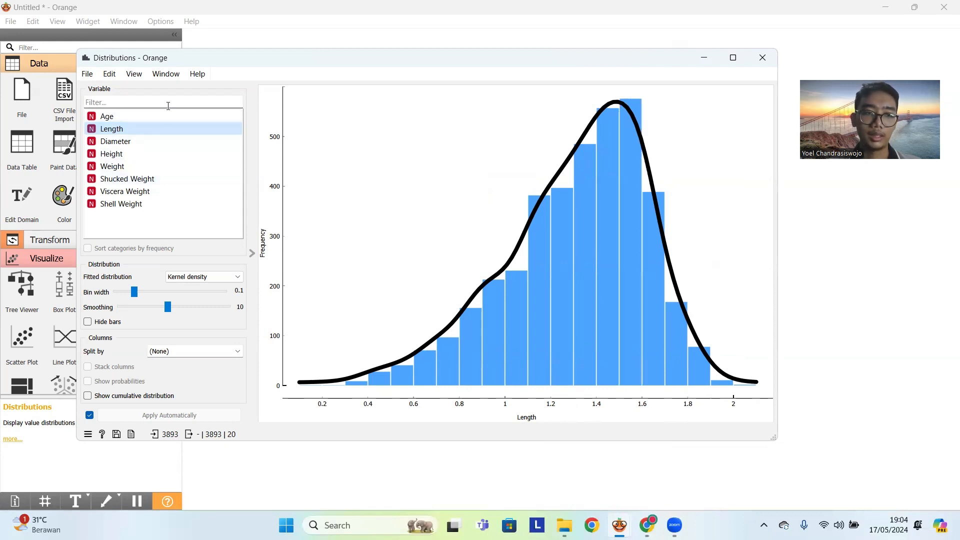
click(152, 140)
click(149, 155)
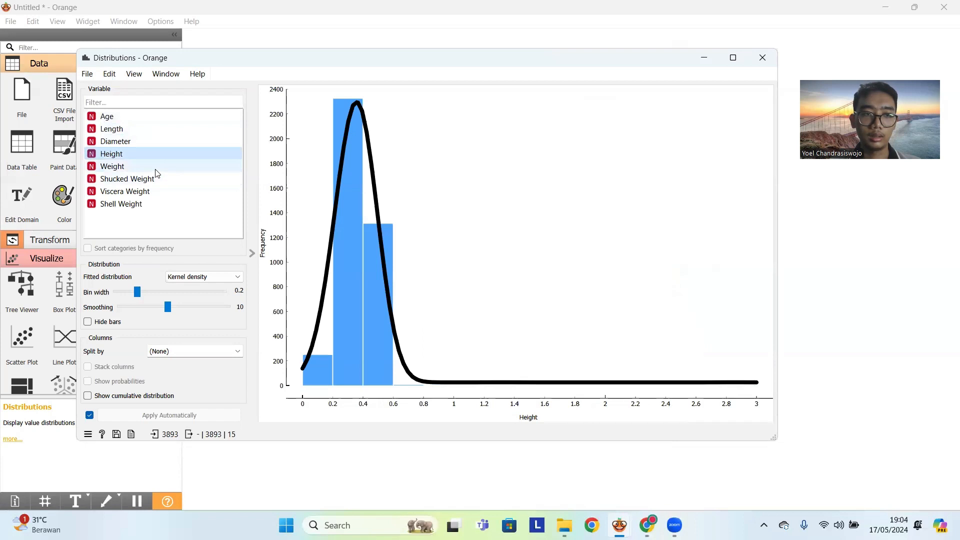
click(159, 167)
click(167, 181)
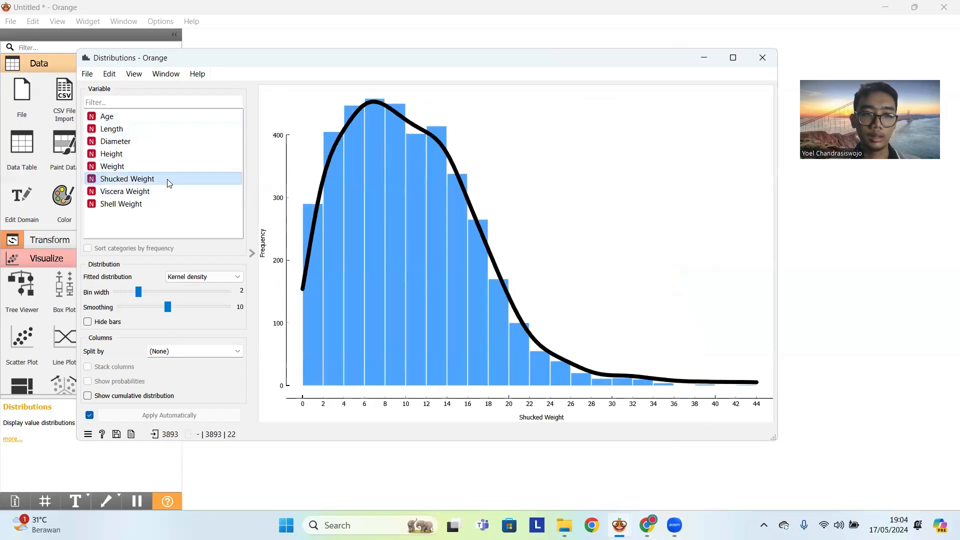
click(168, 193)
click(172, 205)
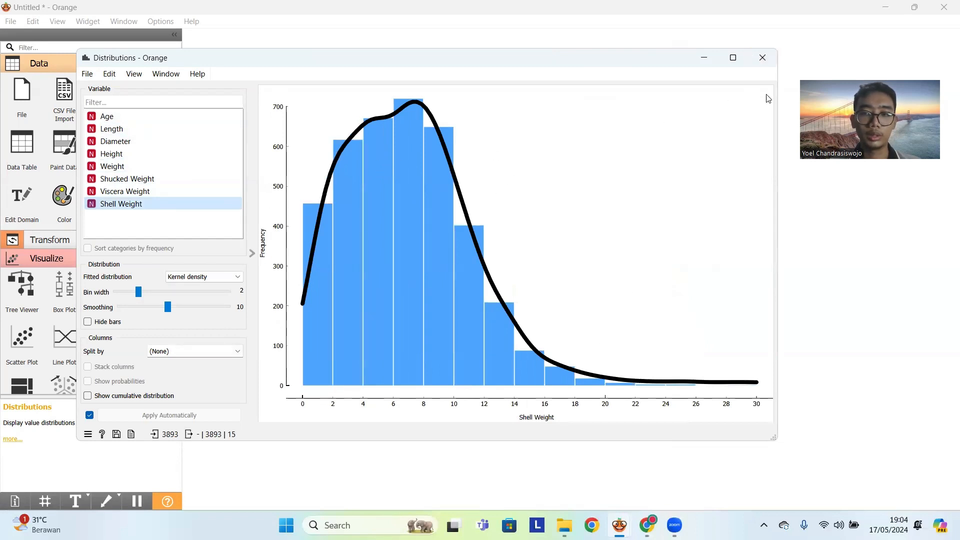
click(762, 65)
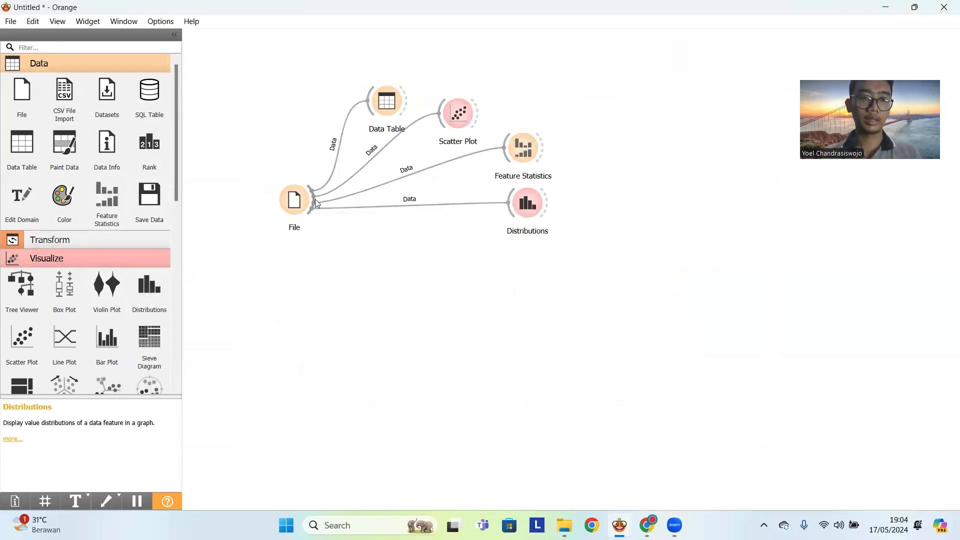
- Add a Rank widget linked from the File widget below Distributions, review its feature scores and close it
drag(315, 199, 508, 260)
key(Down)
key(Return)
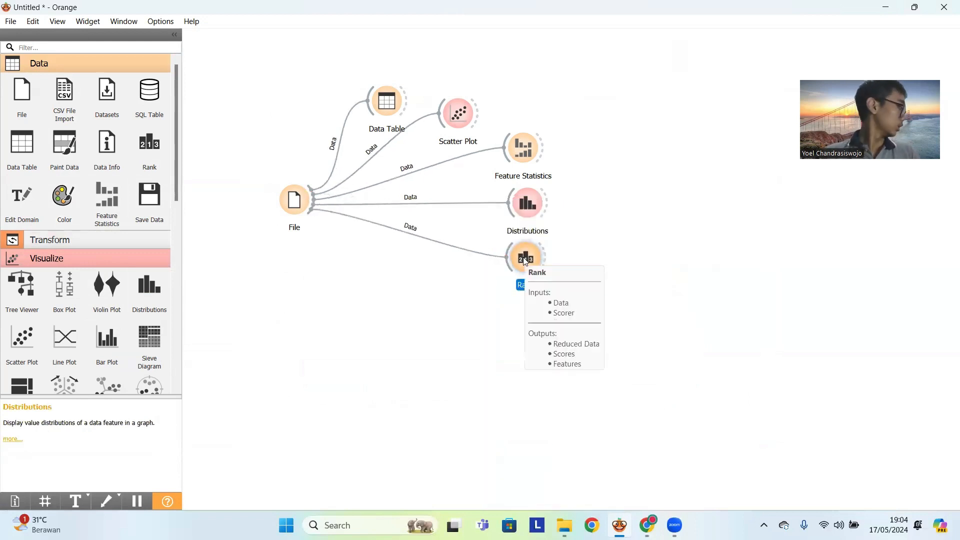
double_click(526, 260)
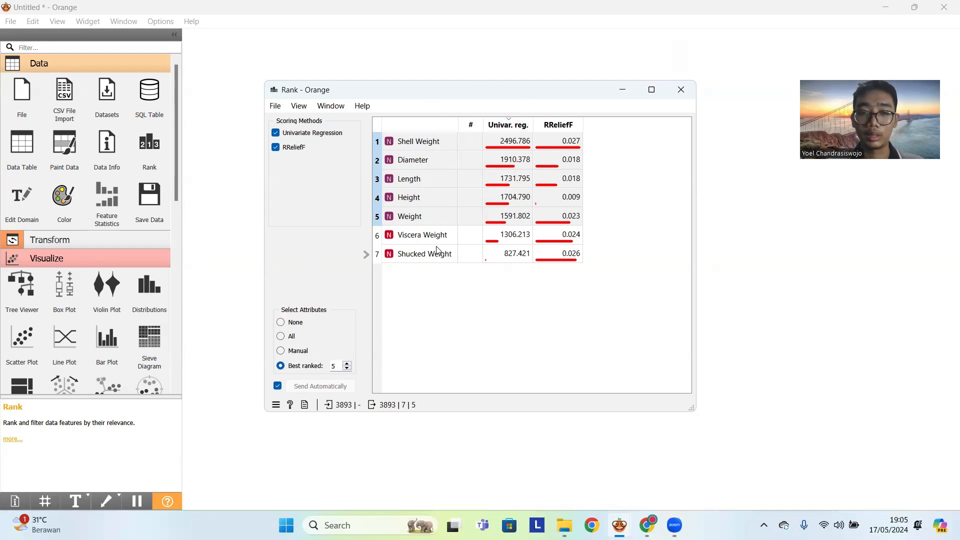
click(678, 98)
drag(315, 201, 463, 303)
text(tes)
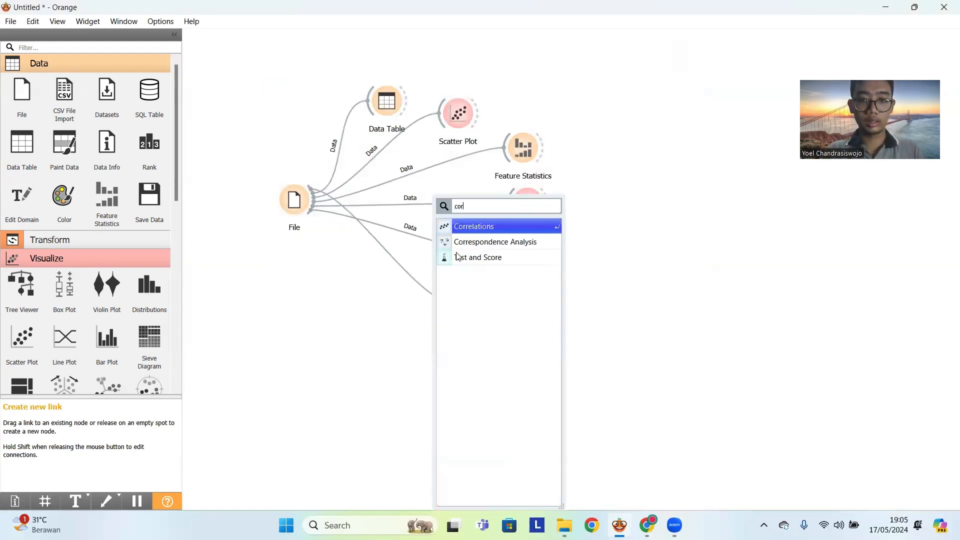
click(459, 257)
key(Delete)
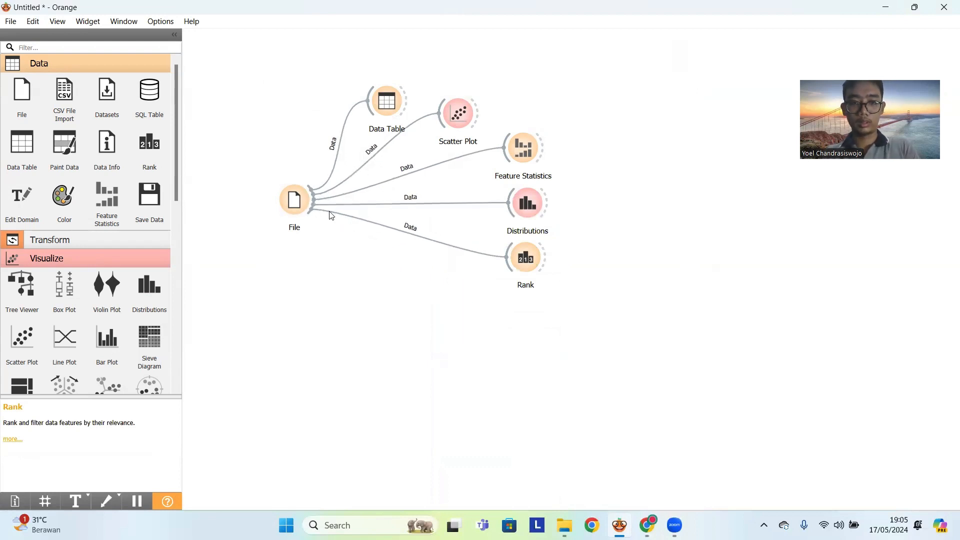
- Add a Correlations widget linked from the File widget, placed below Rank, and open it
drag(314, 200, 466, 308)
text(d)
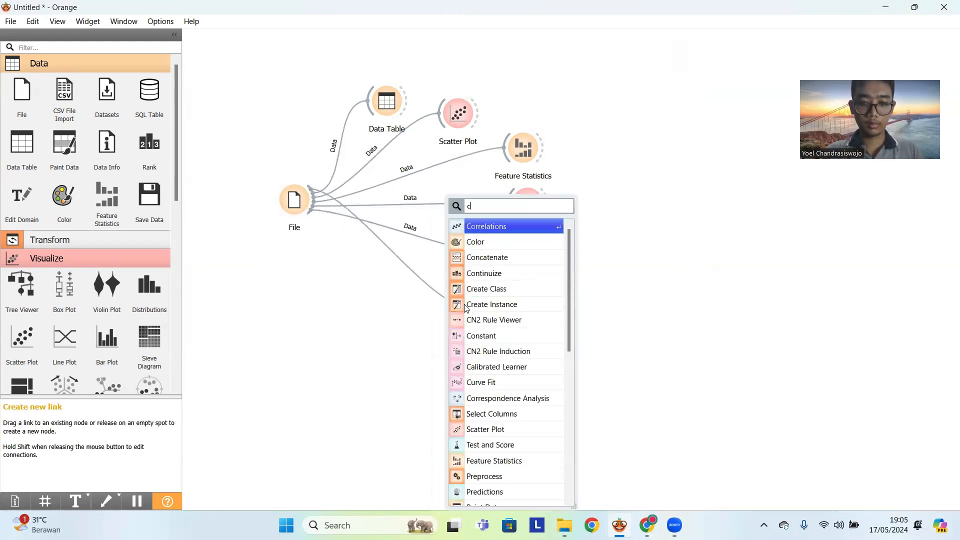
key(Return)
double_click(475, 310)
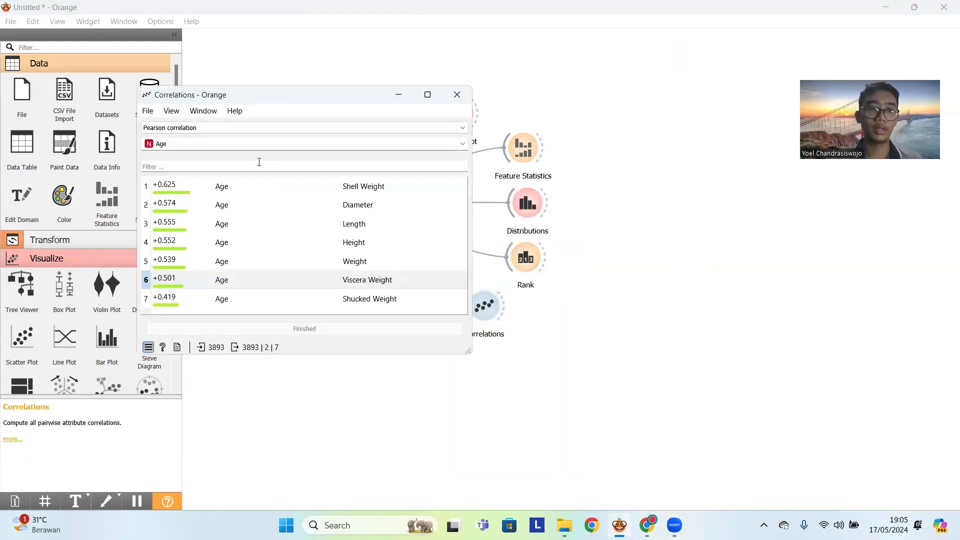
- Review the Pearson correlations of Age with the other variables, checking the method and variable options, and close the Correlations window
click(289, 129)
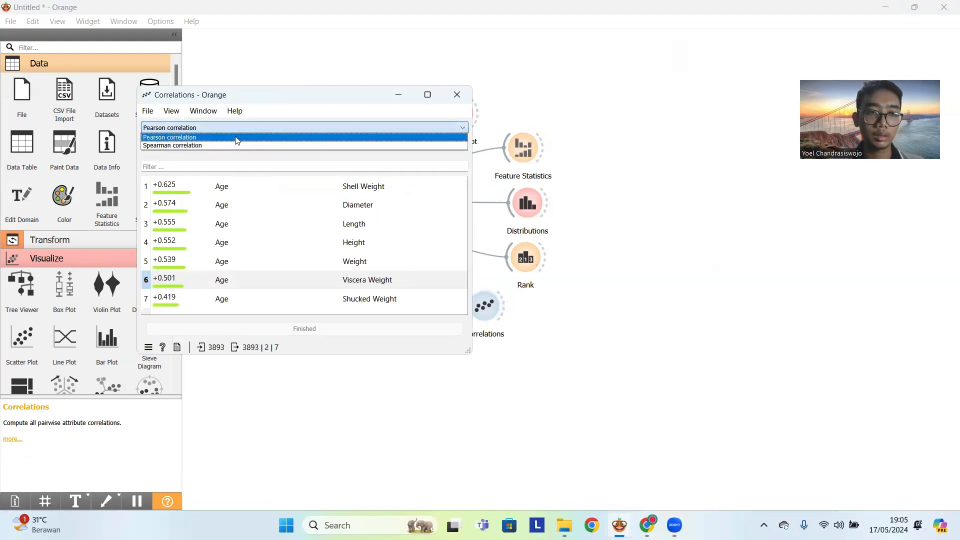
click(237, 141)
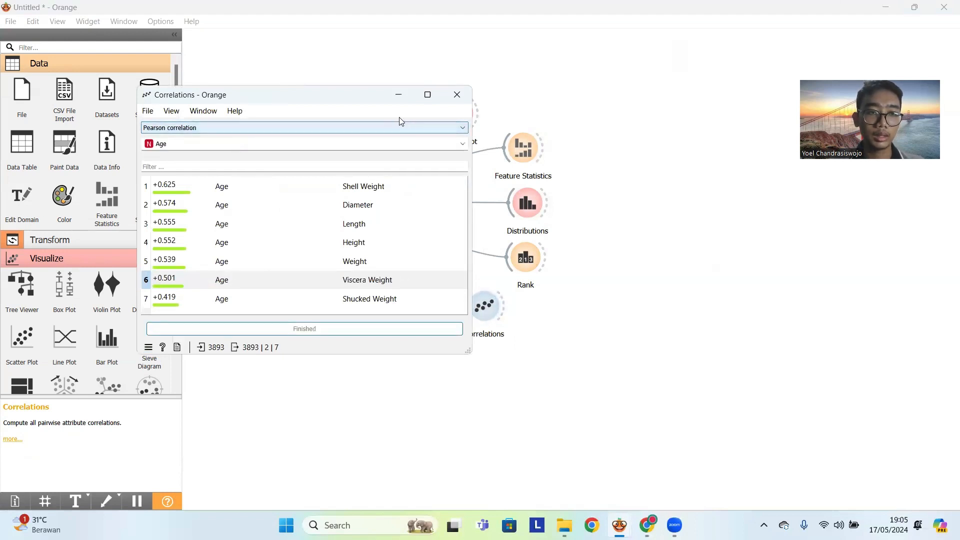
click(411, 147)
click(365, 171)
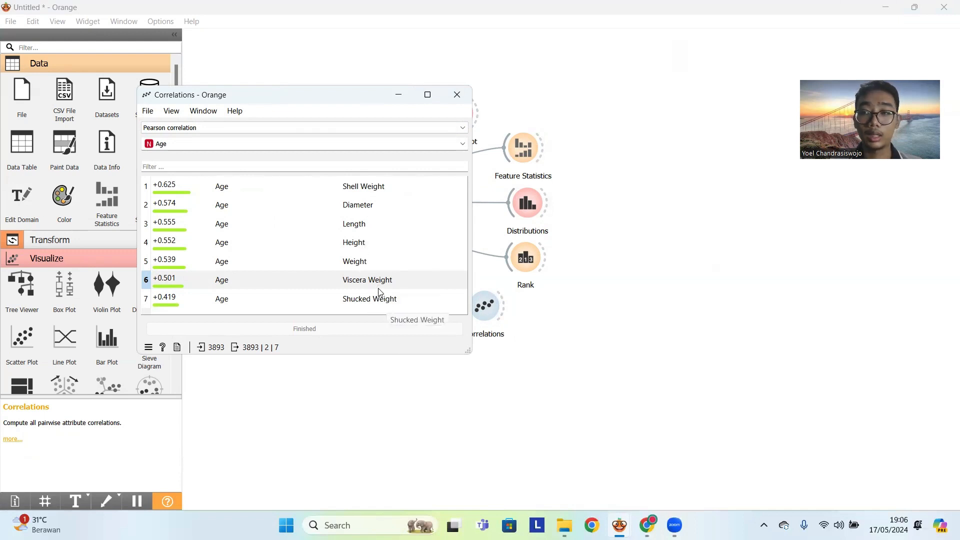
click(457, 94)
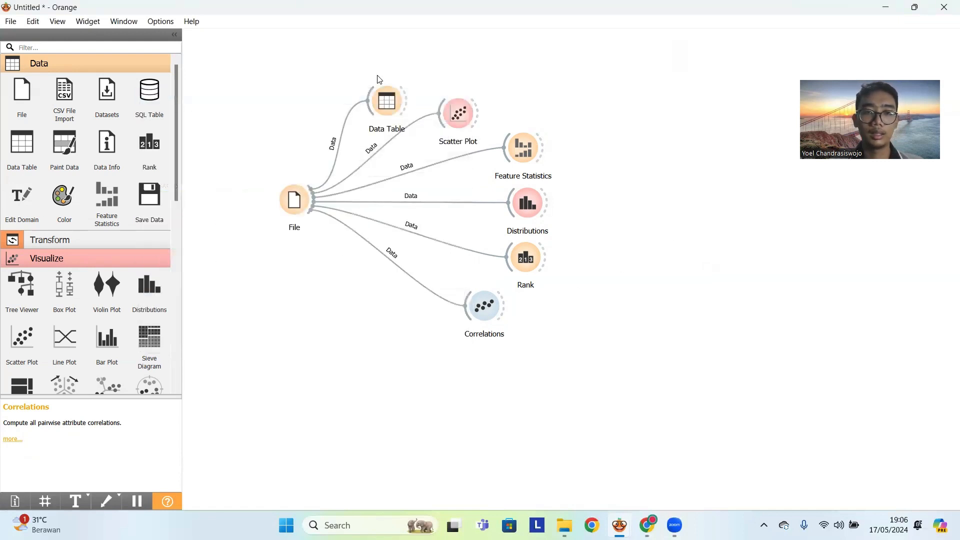
- Move the six exploration widgets together up and further away from the File widget to free space on the canvas
drag(343, 68, 625, 339)
drag(540, 193, 591, 147)
click(662, 231)
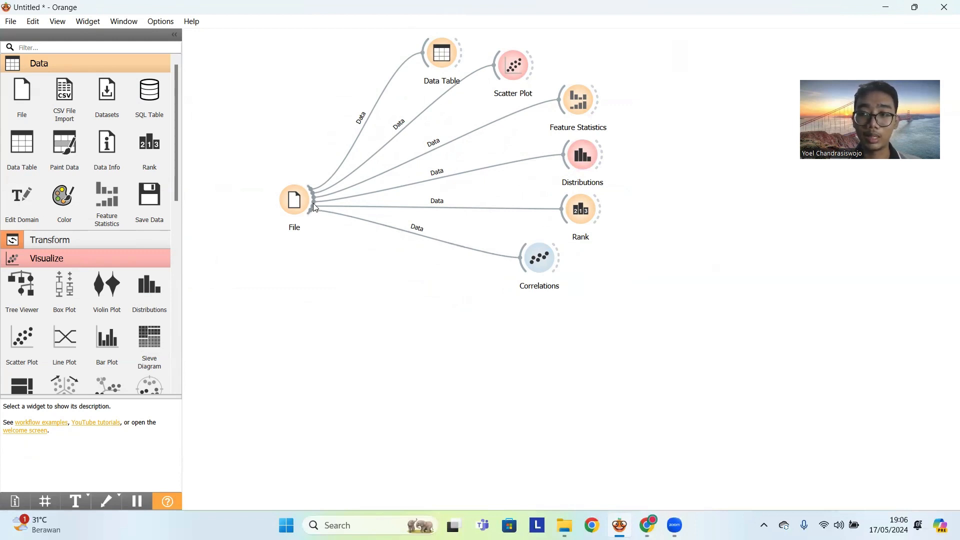
- Add a Select Columns widget linked from the File widget, placed below it, and open it
drag(317, 208, 314, 324)
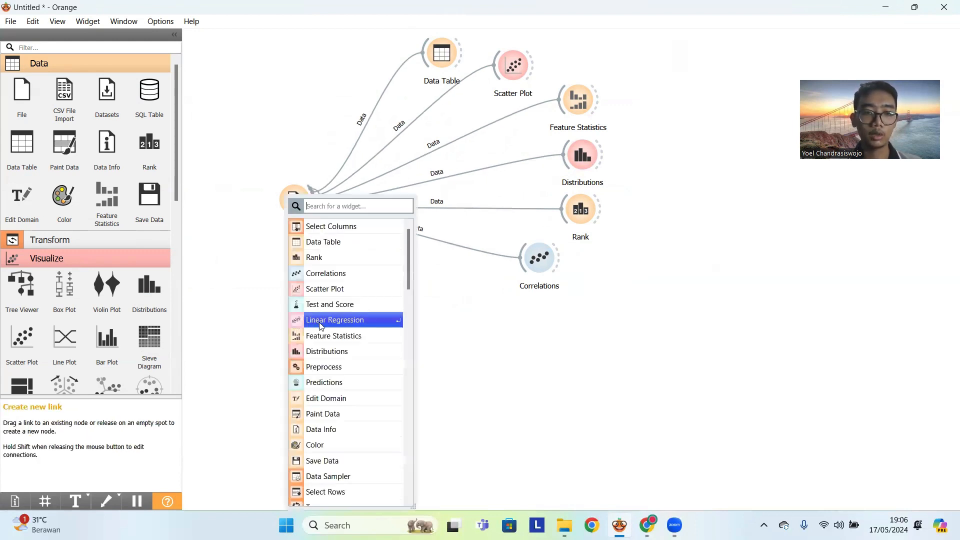
text(sl)
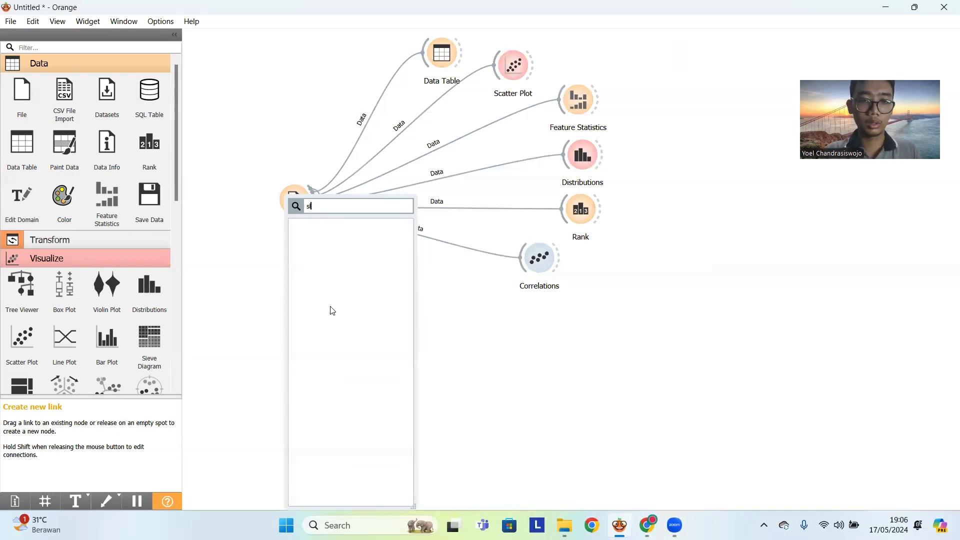
text(eel)
click(349, 227)
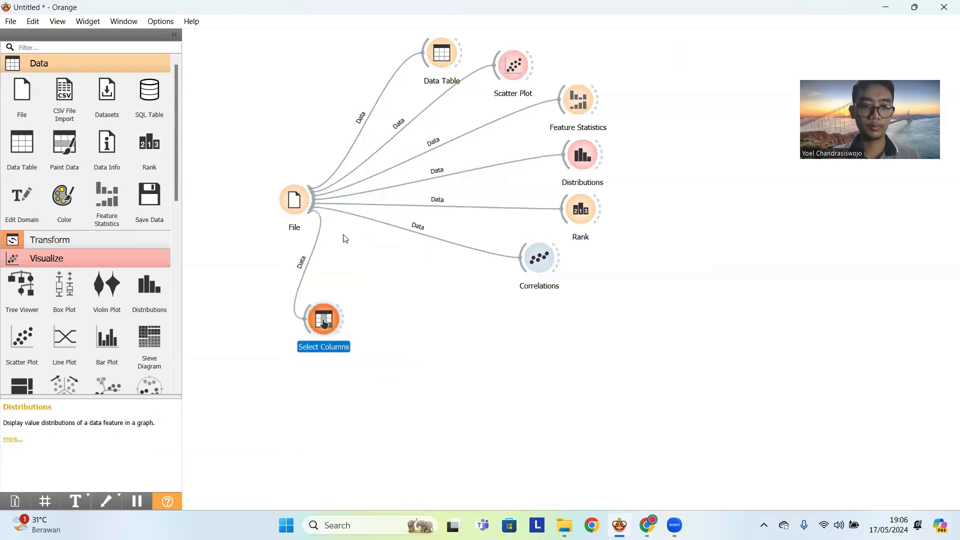
double_click(323, 326)
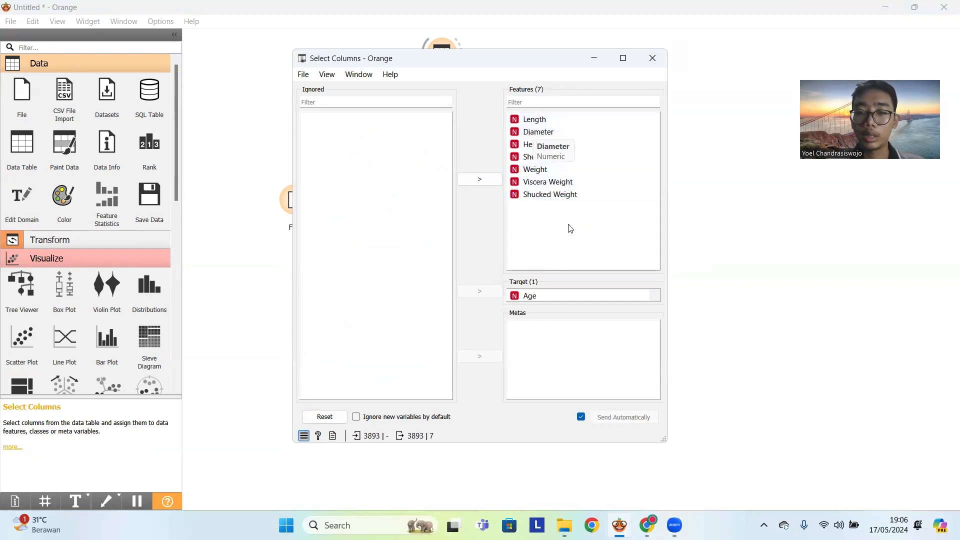
- Move all features to Ignored and return them to Features, starting with Diameter and Length, keeping Age as the target
key(ctrl+a)
click(480, 180)
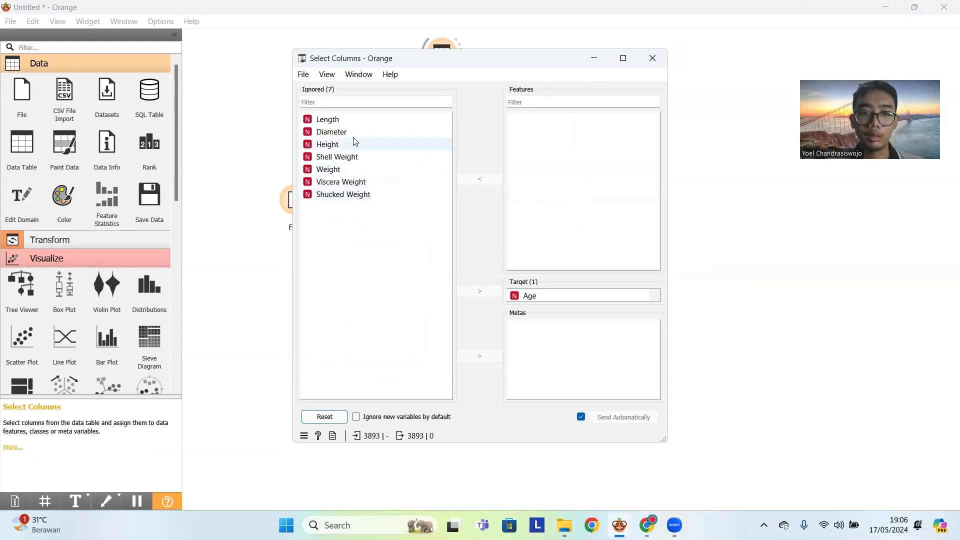
drag(345, 132, 550, 135)
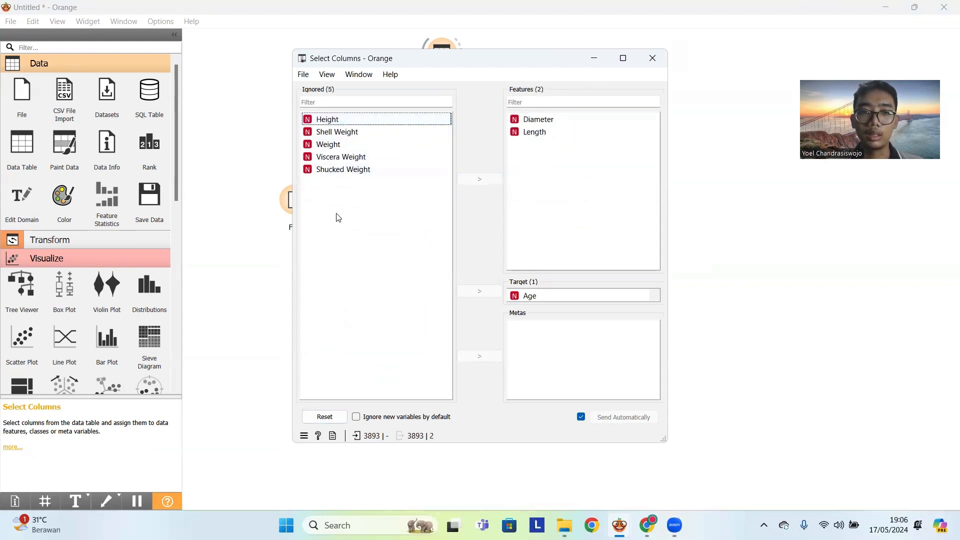
key(ctrl+a)
click(480, 179)
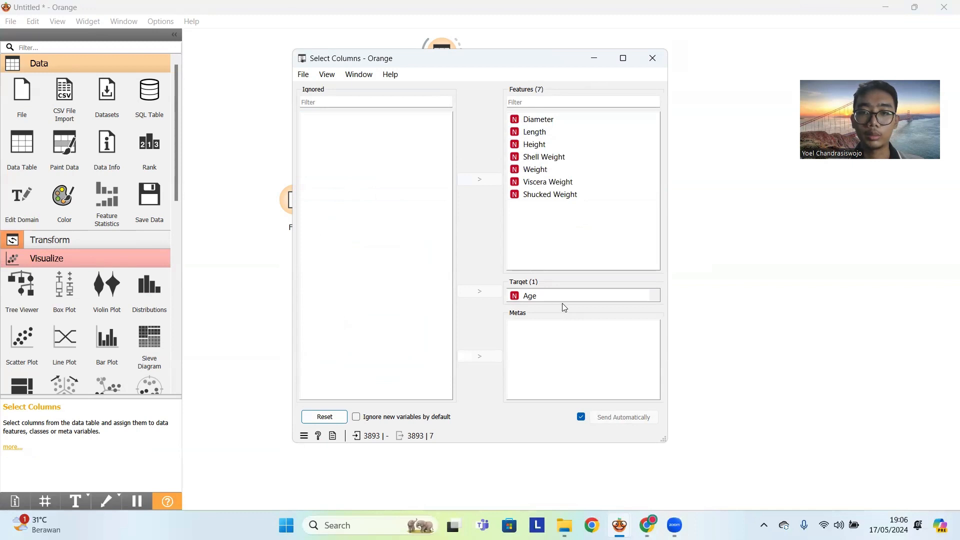
- Add a Linear Regression widget linked from Select Columns, position it slightly lower, and check its regularization settings
click(653, 58)
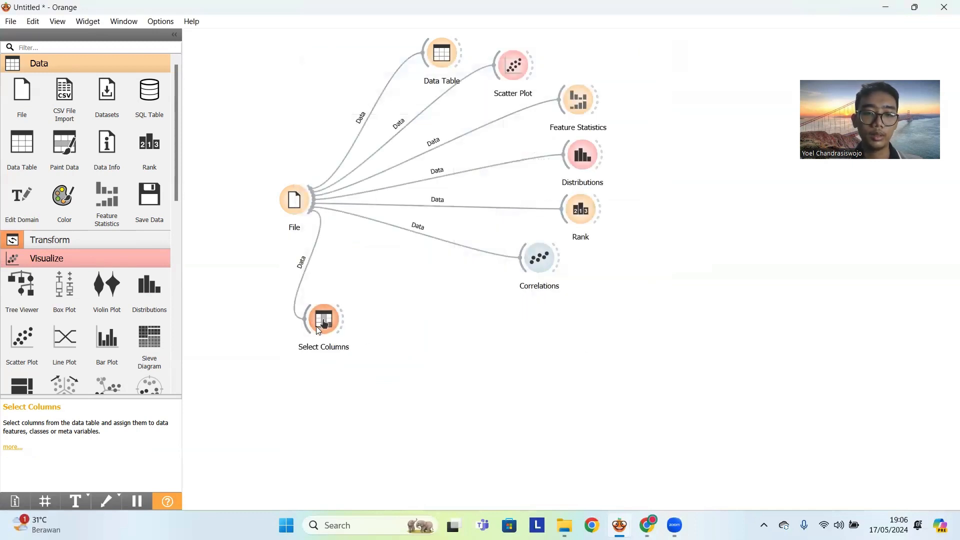
drag(317, 328, 453, 331)
text(lin)
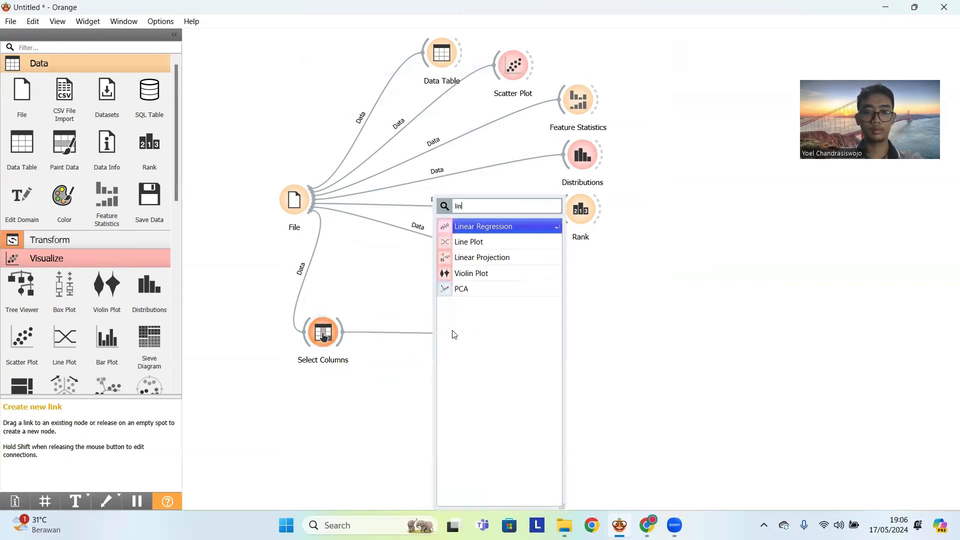
key(Return)
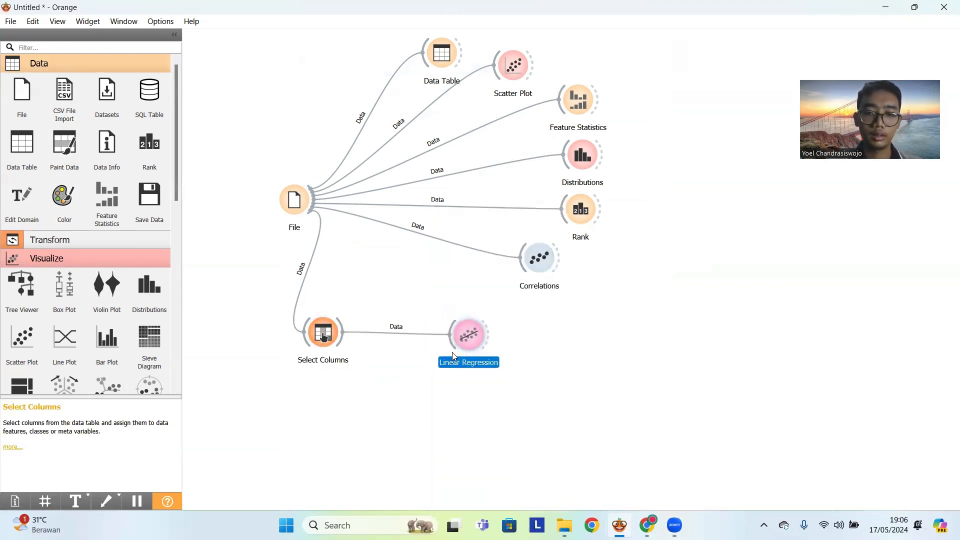
drag(470, 336, 435, 374)
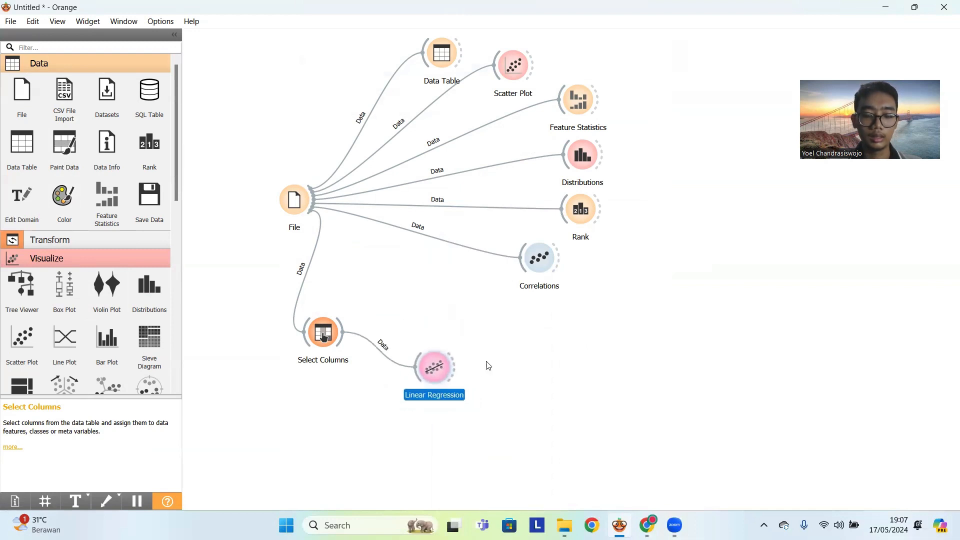
double_click(433, 372)
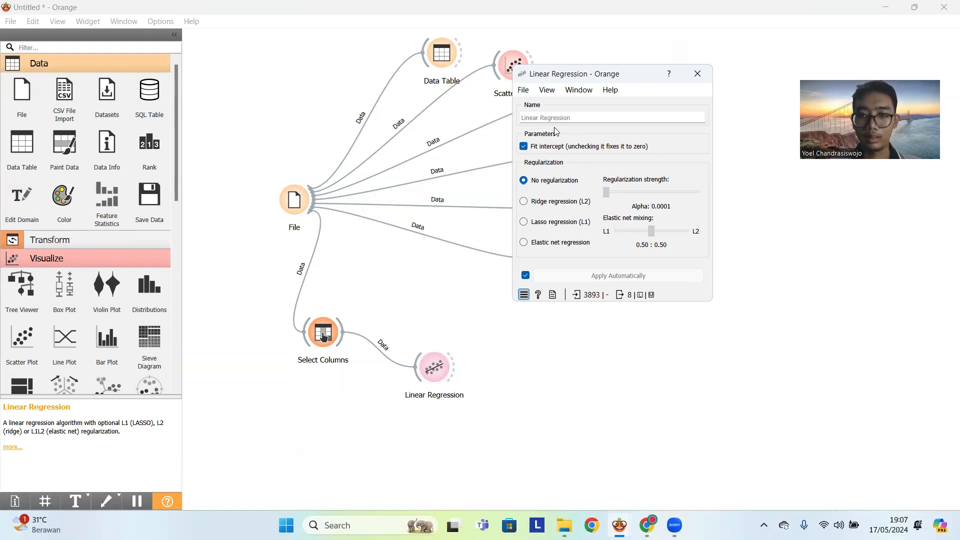
click(704, 78)
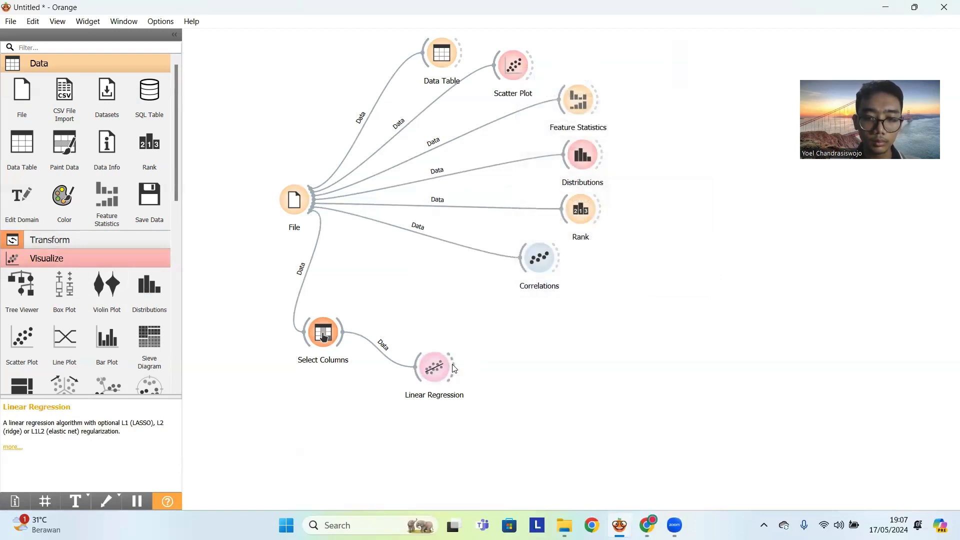
- Add a Test and Score widget linked from Linear Regression, feed it the Select Columns data, and adjust its position
drag(453, 369, 495, 323)
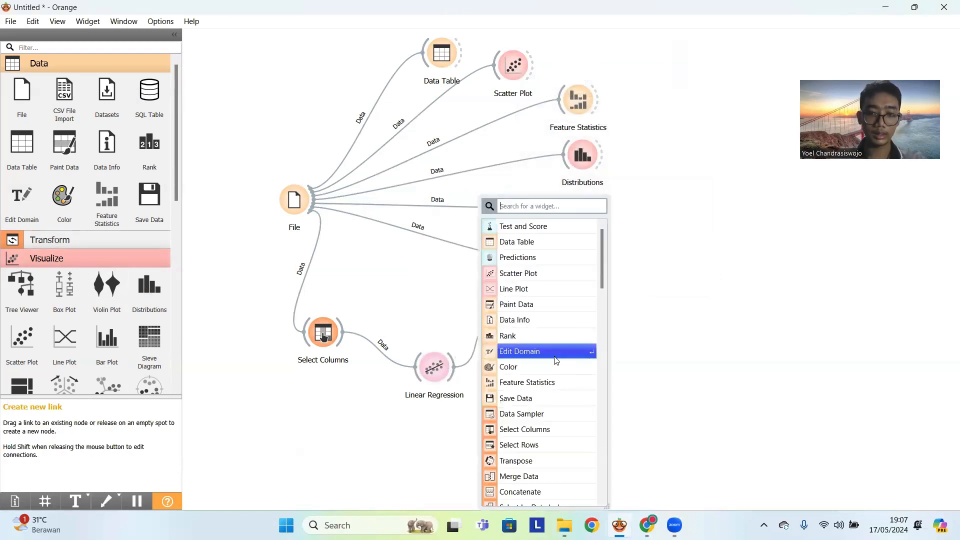
text(te)
key(Return)
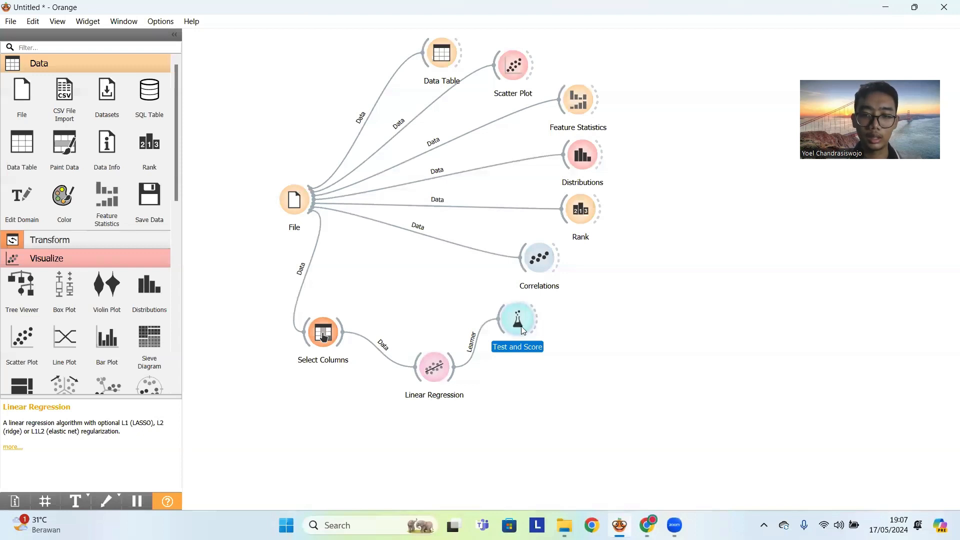
drag(345, 331, 501, 326)
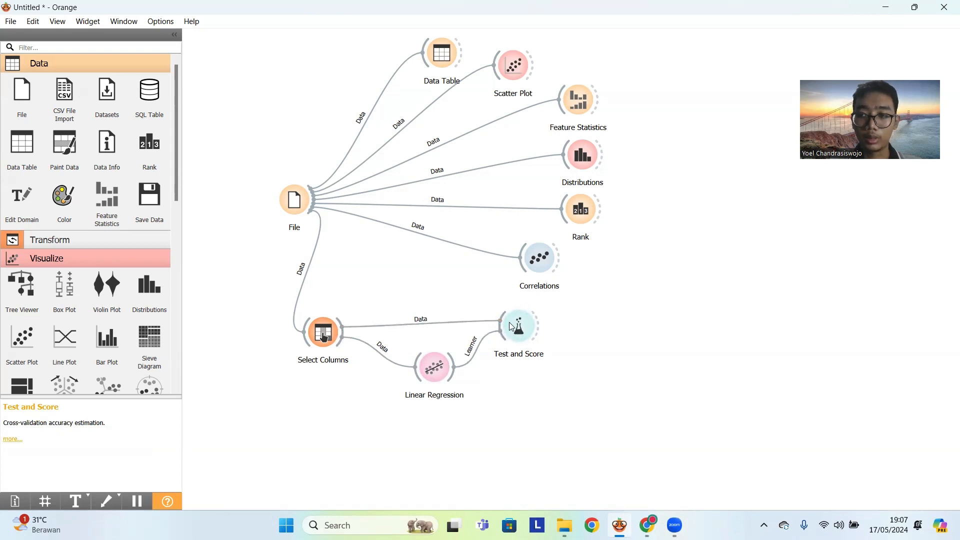
drag(509, 323, 542, 334)
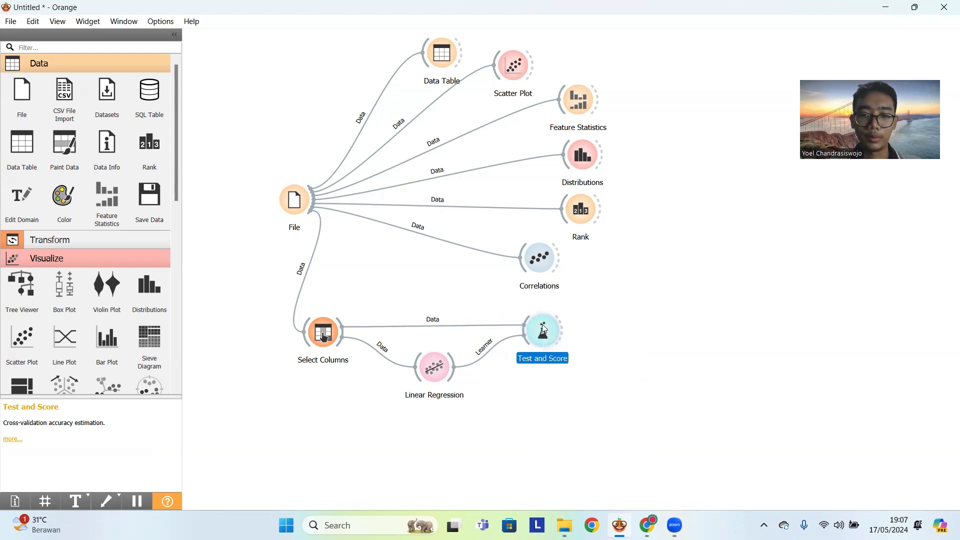
drag(544, 324, 533, 323)
click(619, 344)
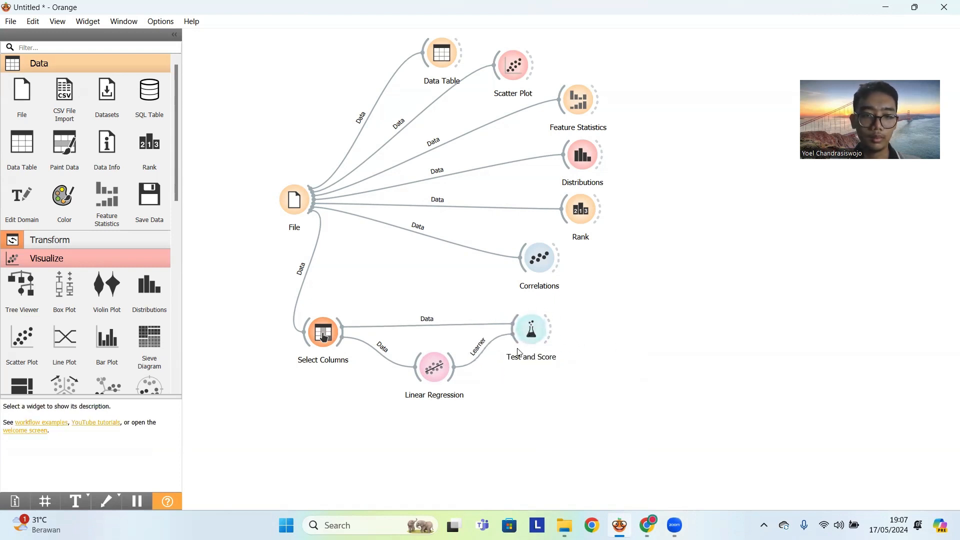
- Review the model's cross-validation errors and R2 in Test and Score
double_click(532, 330)
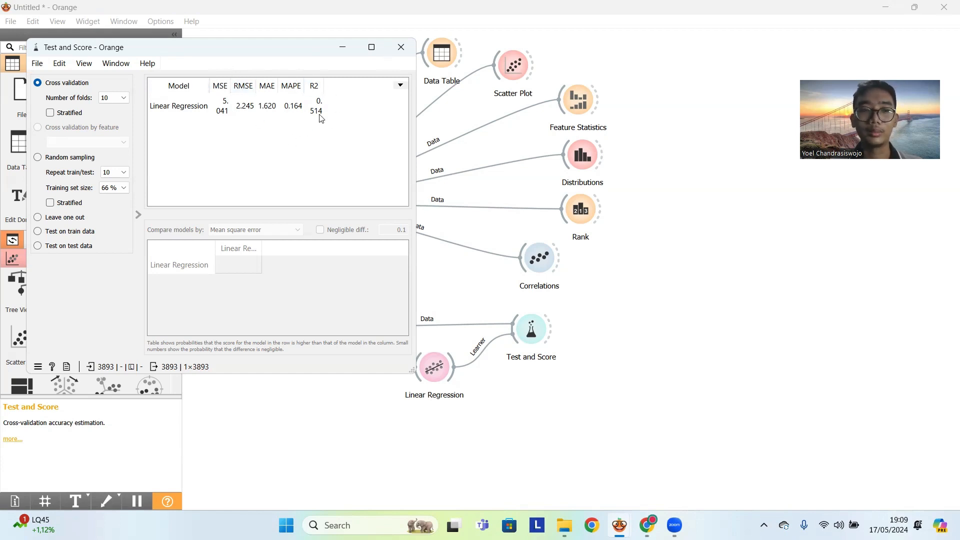
click(402, 48)
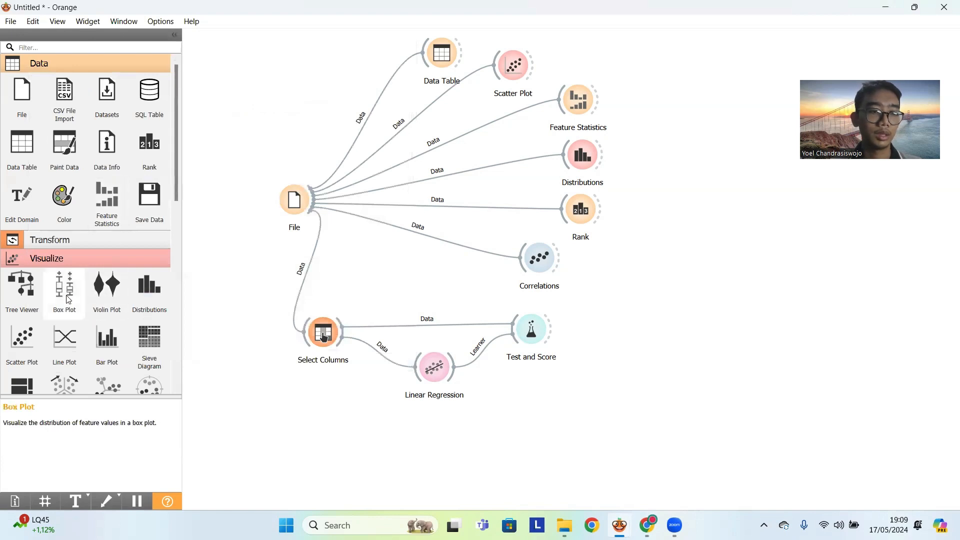
- Add a Scatter Plot linked from Test and Score, open it, and show gridlines with Linear Regression on the y axis
drag(30, 340, 606, 300)
drag(558, 339, 605, 304)
double_click(603, 305)
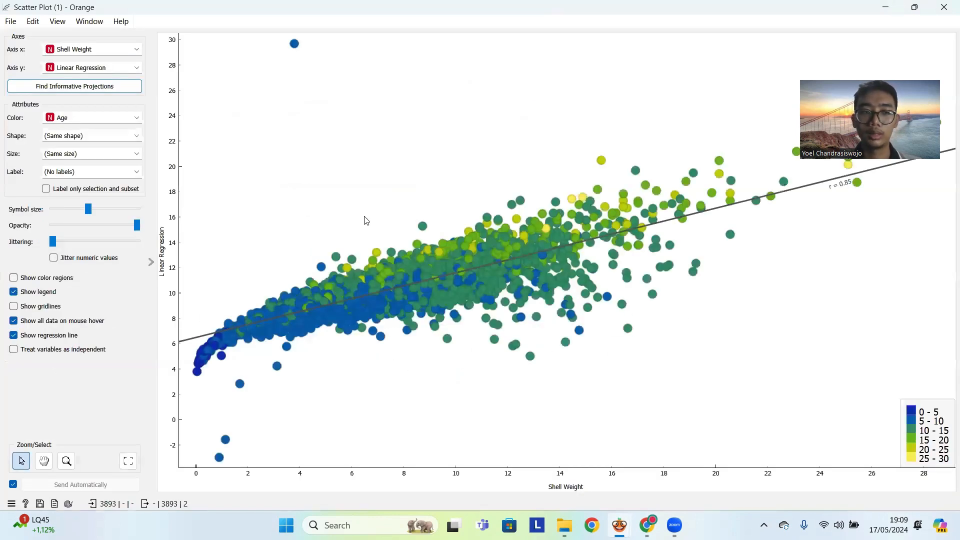
scroll(497, 209, down, 1)
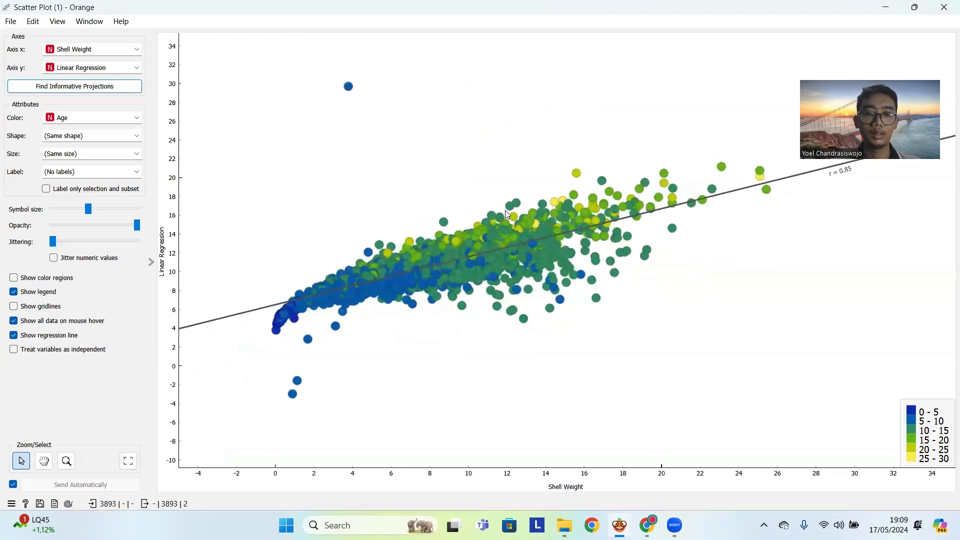
click(50, 309)
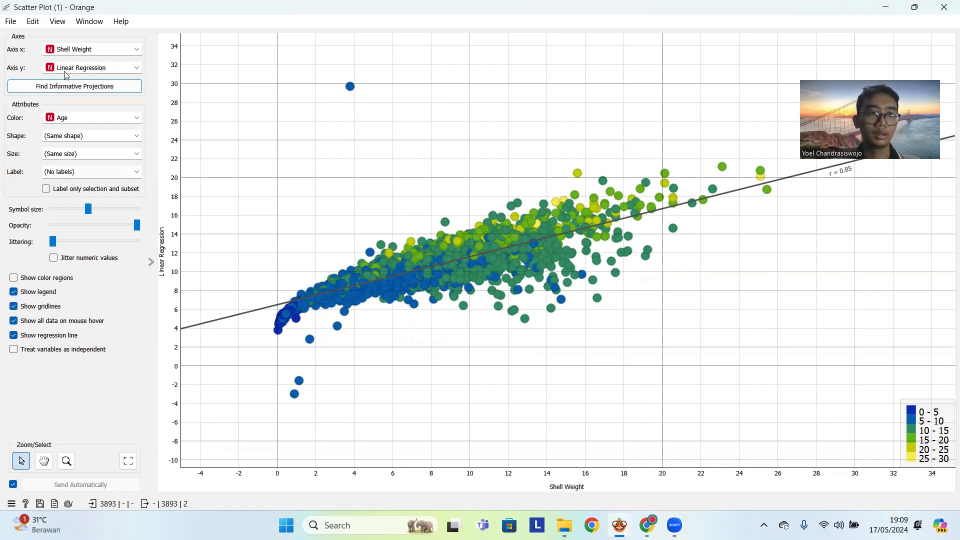
click(92, 69)
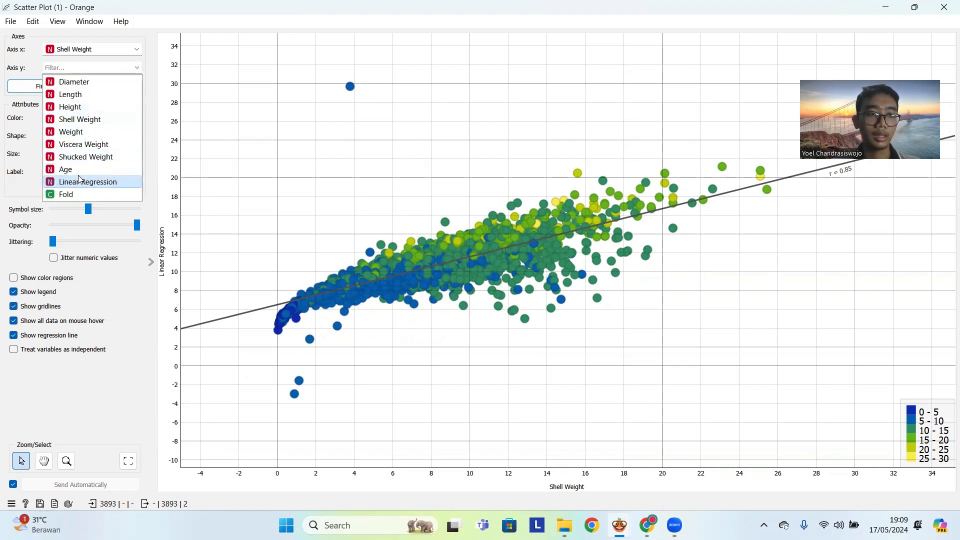
click(88, 182)
- Compare the Linear Regression predictions against Diameter, Length, Height and Shell Weight on the scatter plot's x axis
click(95, 50)
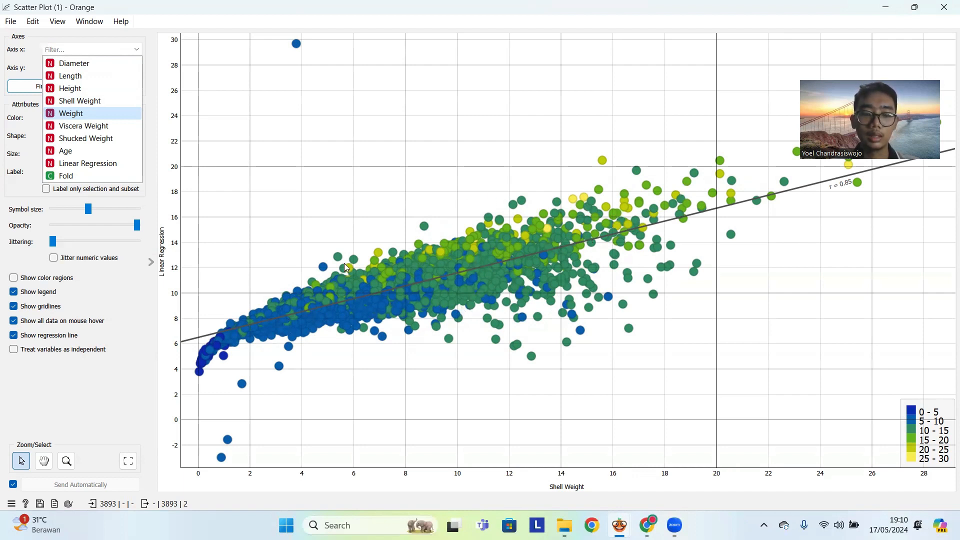
click(99, 65)
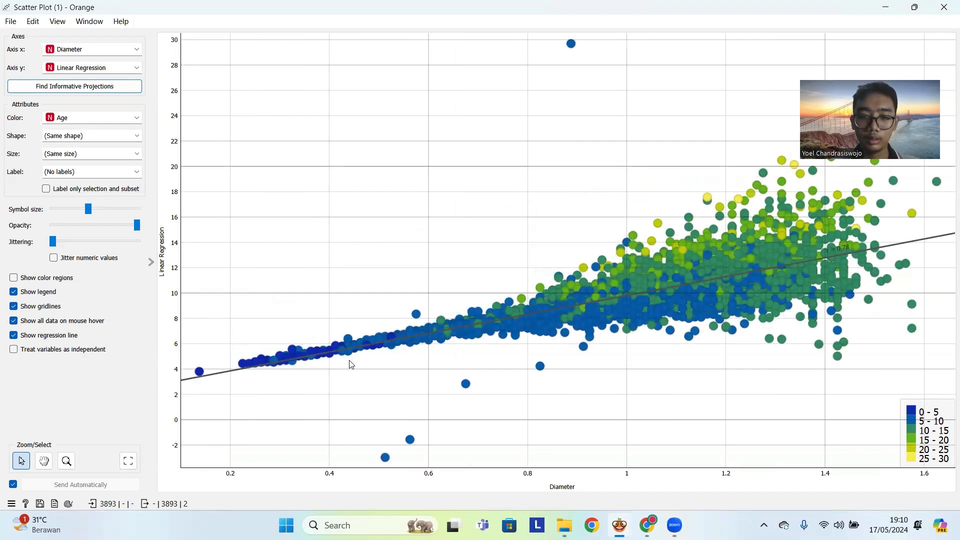
click(89, 49)
click(85, 82)
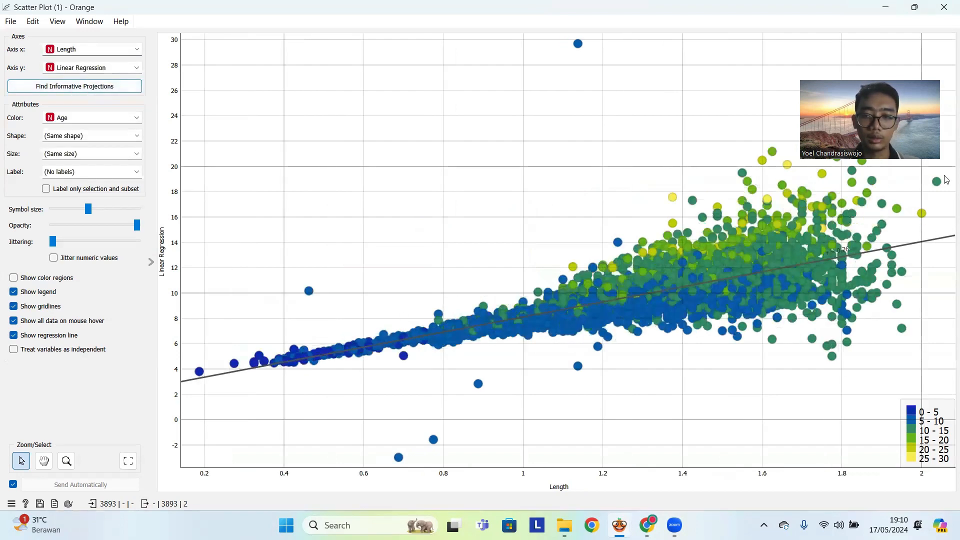
click(118, 51)
click(118, 90)
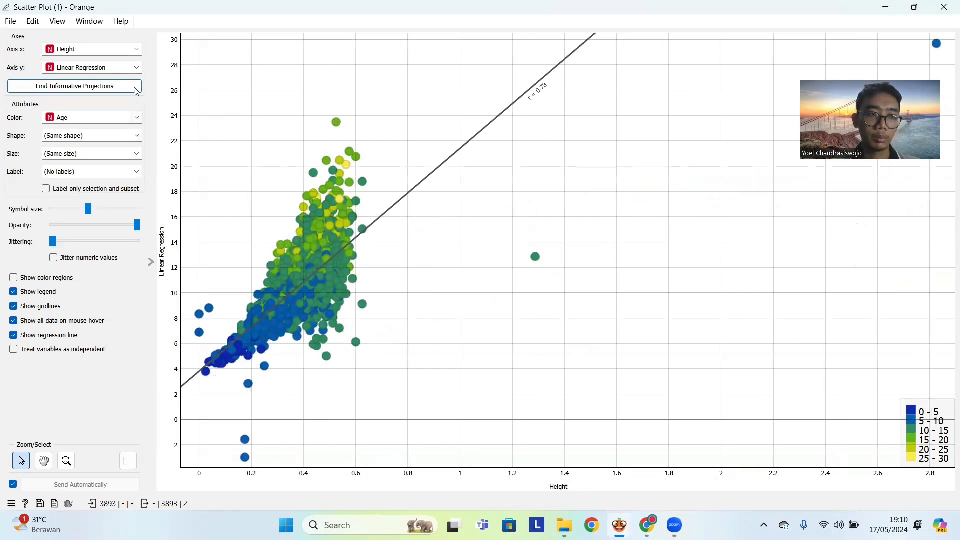
click(114, 53)
click(110, 99)
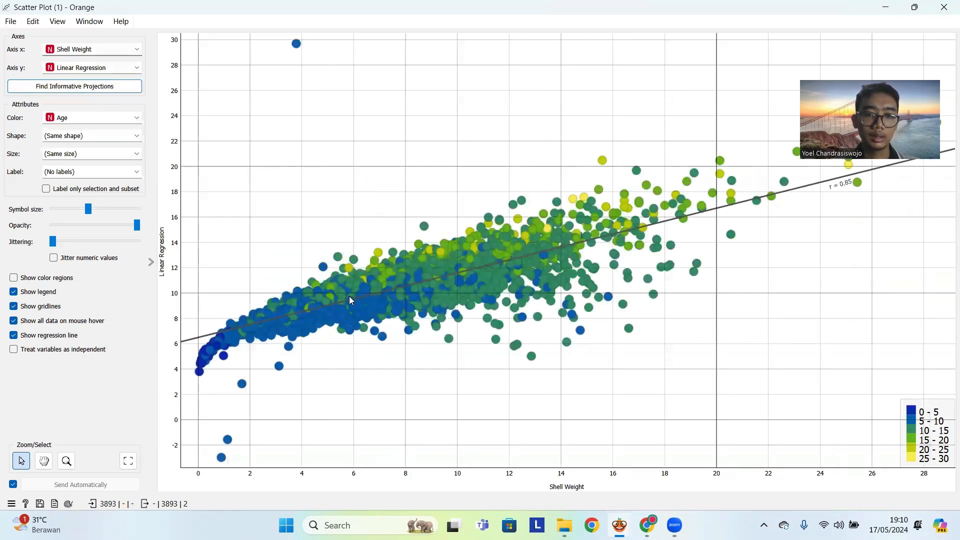
- Plot the Linear Regression predictions against Weight, Viscera Weight and Shucked Weight to compare their trends
click(89, 50)
click(95, 109)
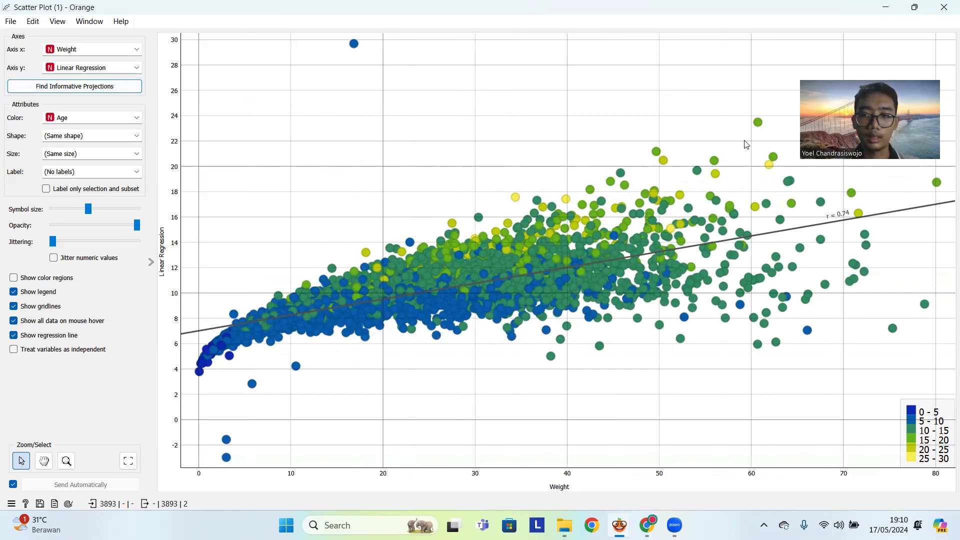
click(92, 49)
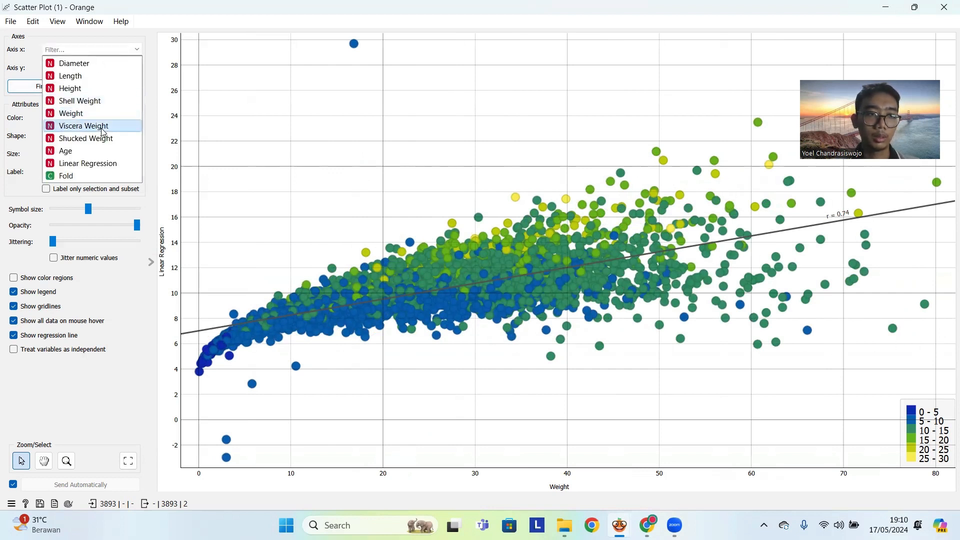
click(100, 127)
click(54, 49)
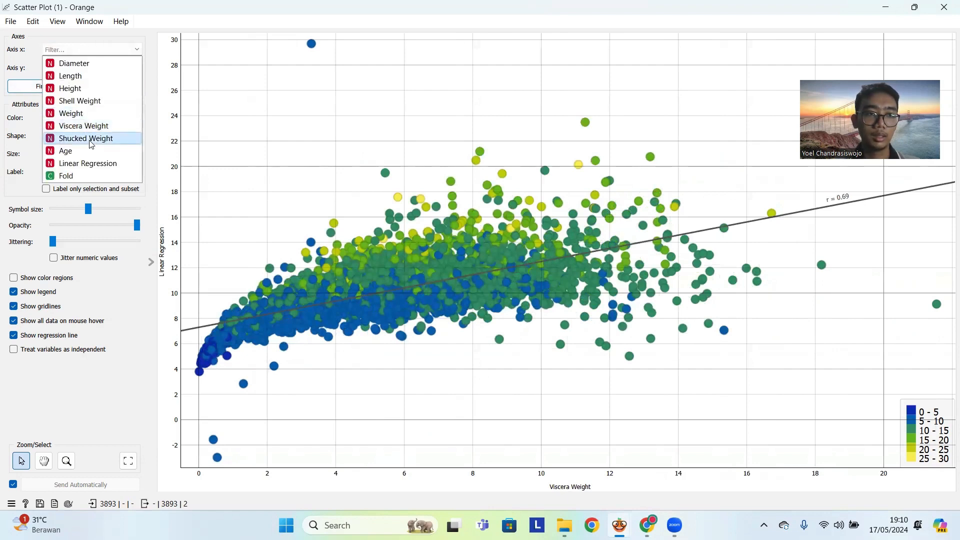
click(55, 133)
- Replot the Linear Regression predictions against Shell Weight and Diameter, and close the scatter plot
click(53, 49)
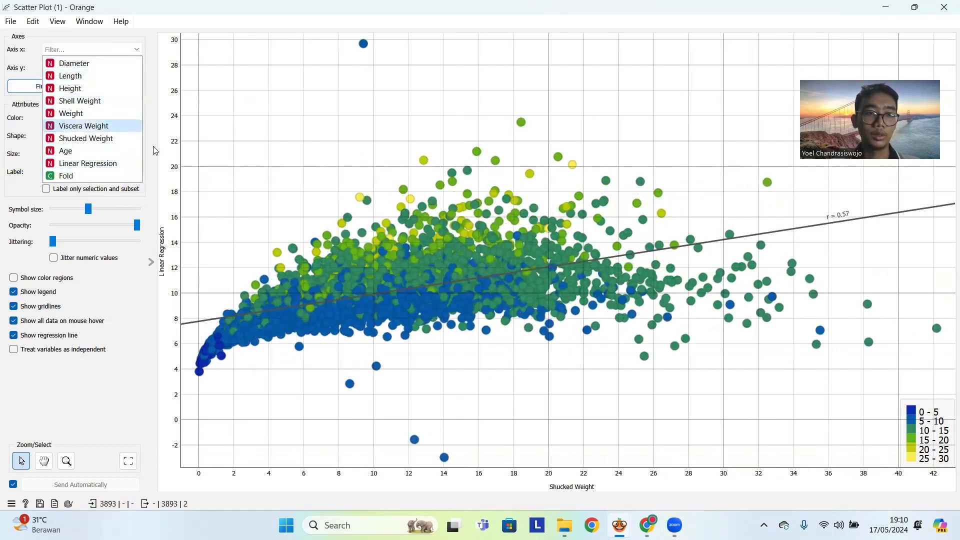
click(284, 121)
click(133, 50)
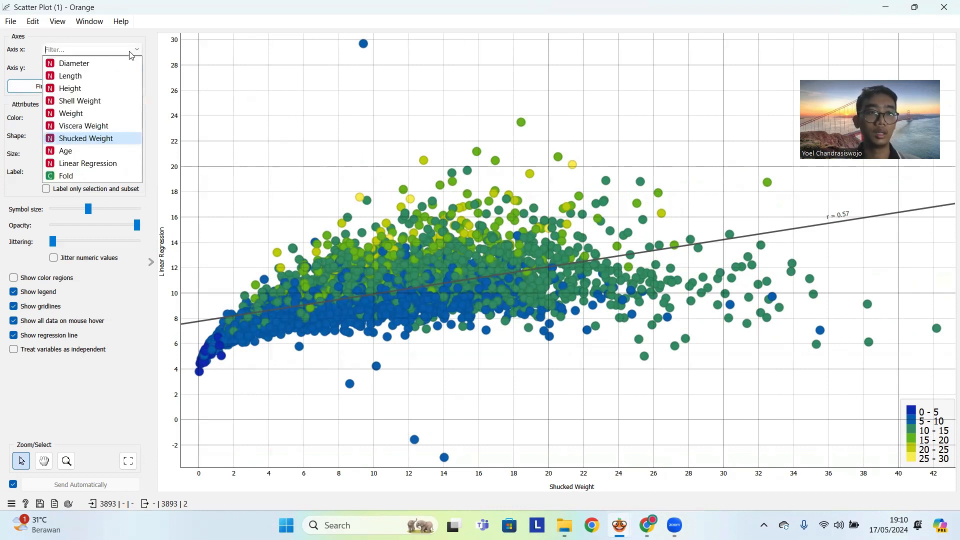
click(117, 101)
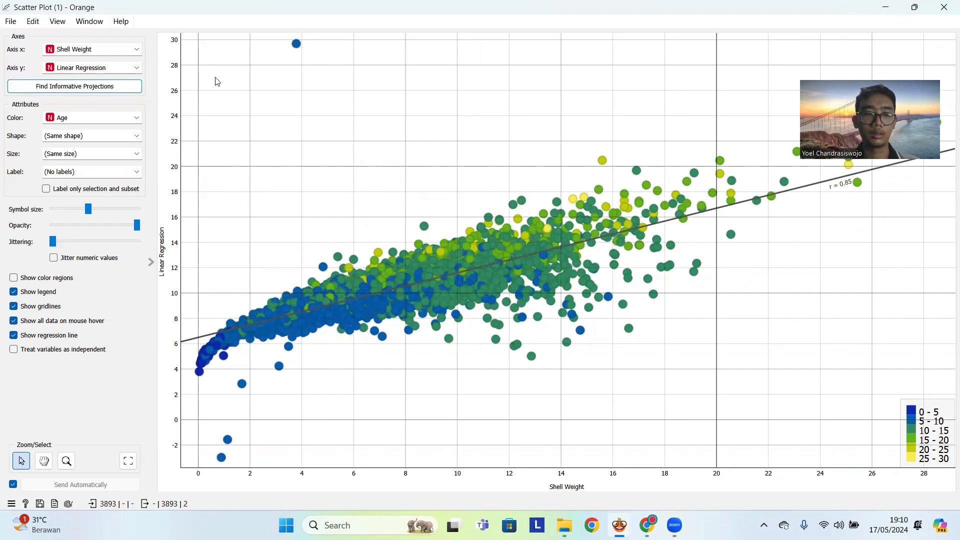
click(119, 55)
click(122, 64)
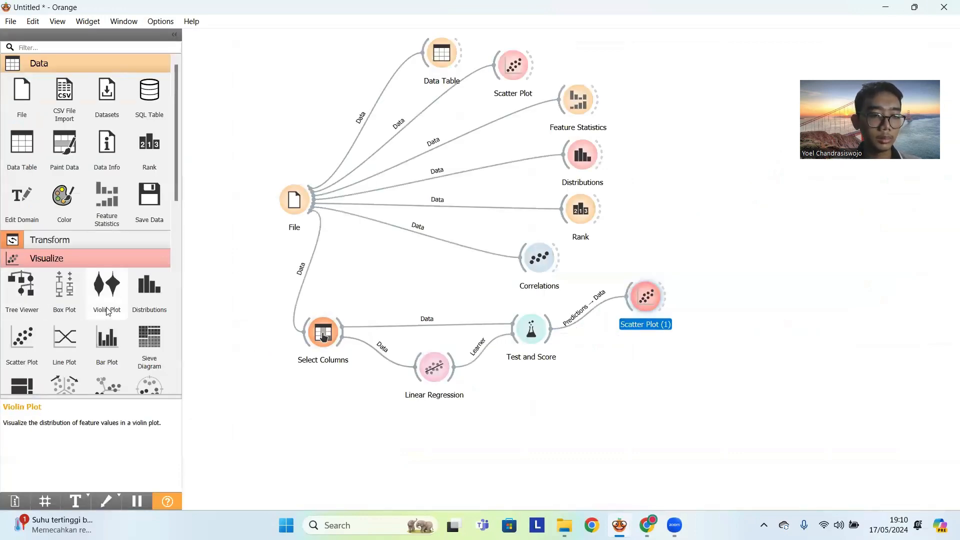
scroll(107, 311, down, 1)
scroll(103, 296, up, 1)
click(14, 145)
drag(17, 146, 686, 425)
click(744, 305)
key(Delete)
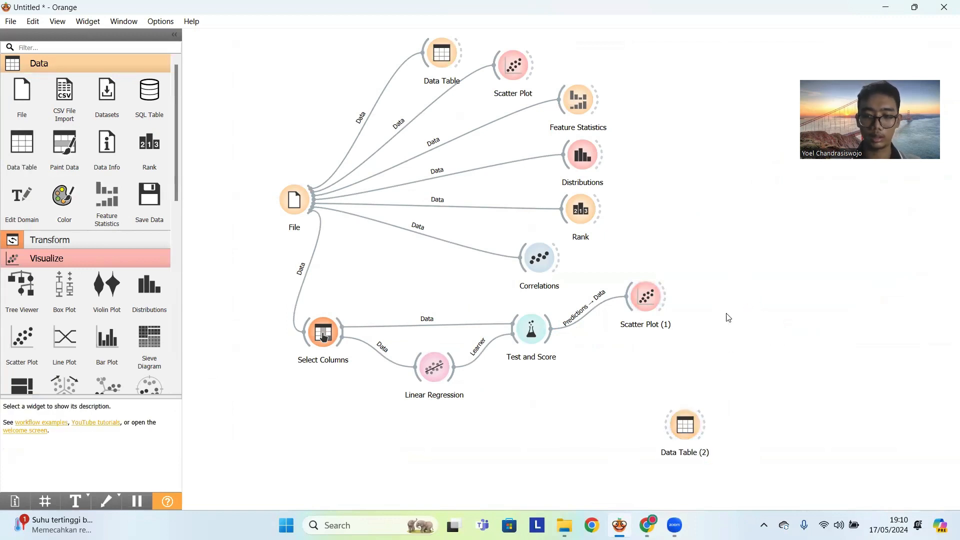
click(685, 431)
key(Delete)
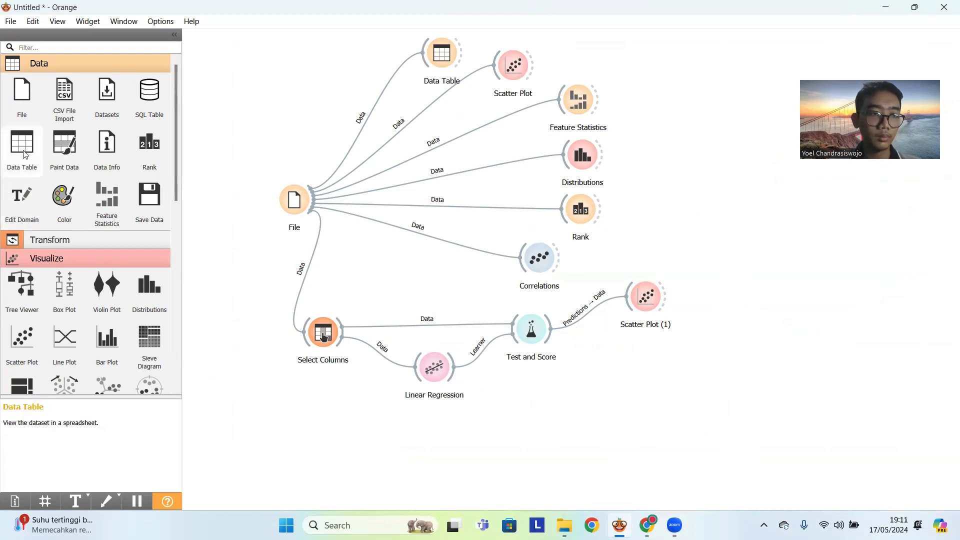
- Add a Data Table beside Linear Regression and link the model's Coefficients output to its Data input
drag(25, 154, 577, 384)
drag(455, 367, 576, 387)
click(539, 309)
click(581, 382)
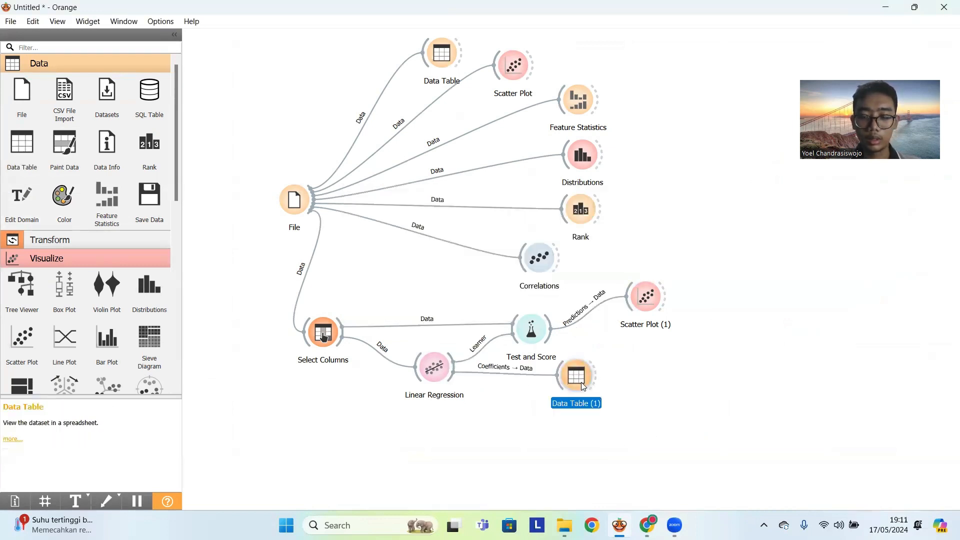
- Review the intercept and feature coefficients in the new Data Table and close it
double_click(582, 382)
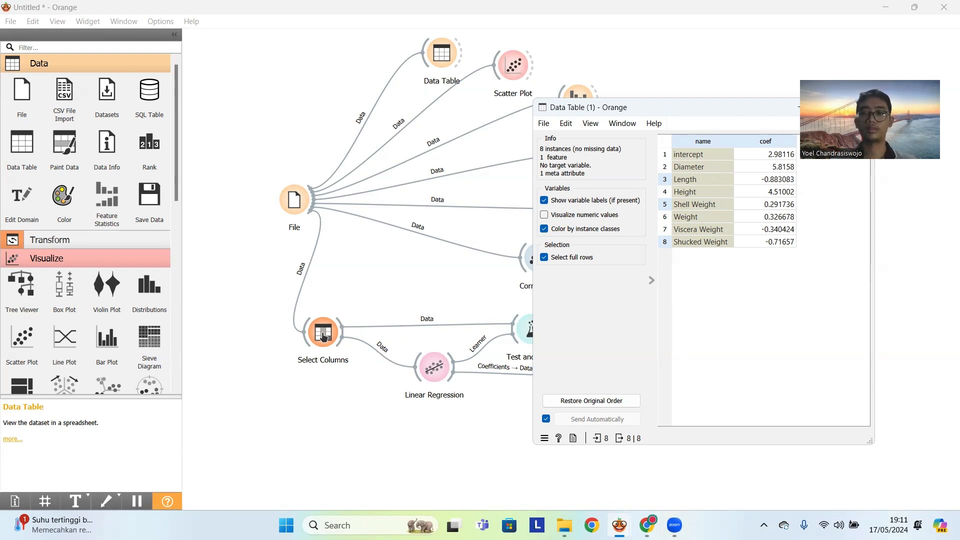
drag(755, 111, 705, 111)
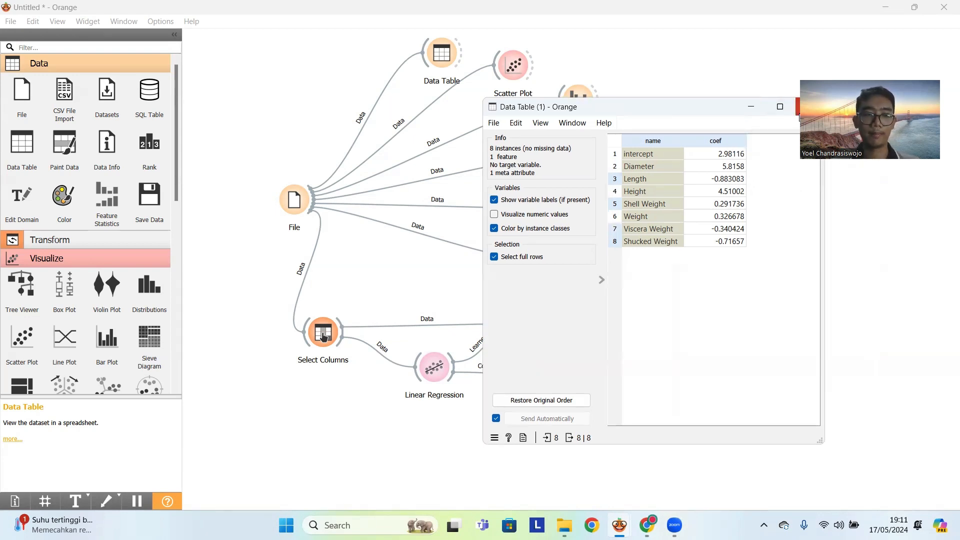
click(799, 107)
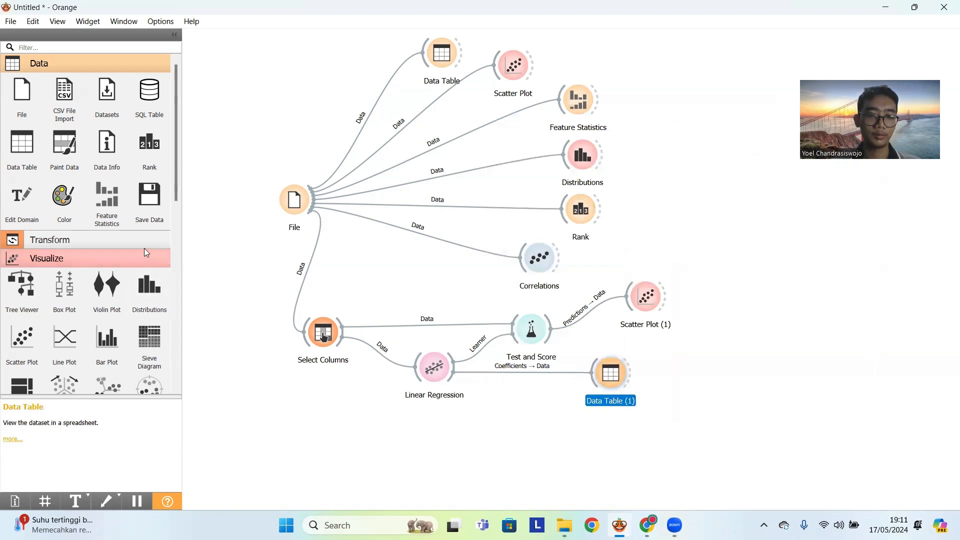
- Add a Predictions widget below Linear Regression and link the regression's Model output to its Predictors input
scroll(44, 301, down, 10)
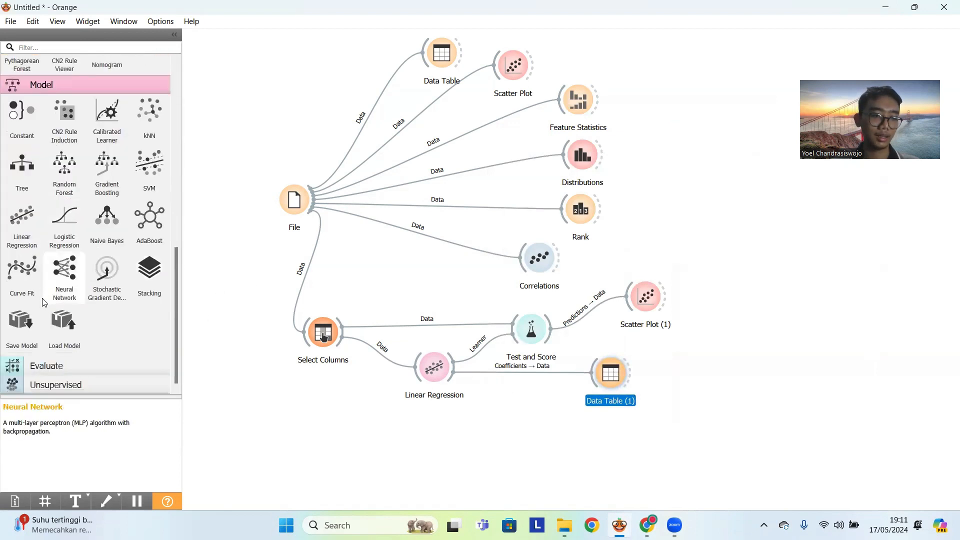
click(65, 366)
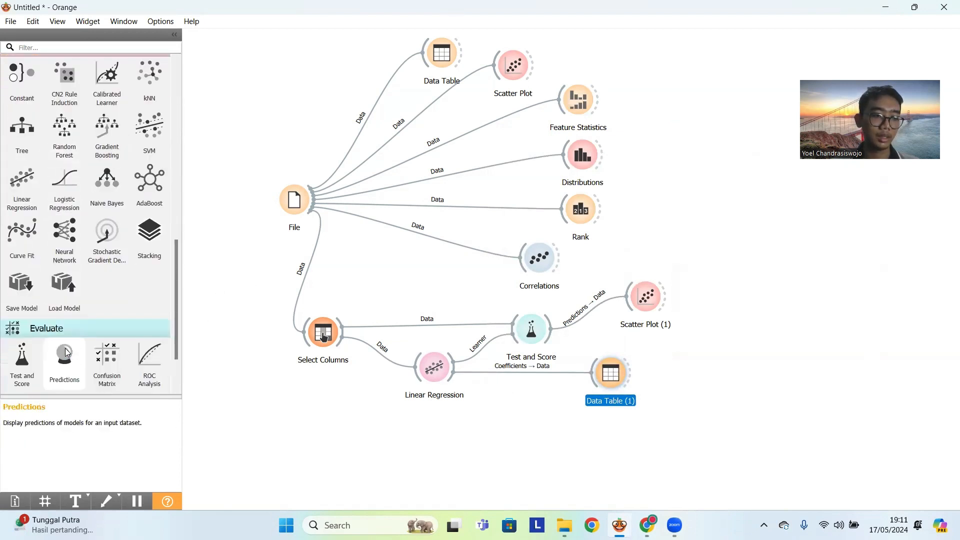
drag(66, 353, 509, 428)
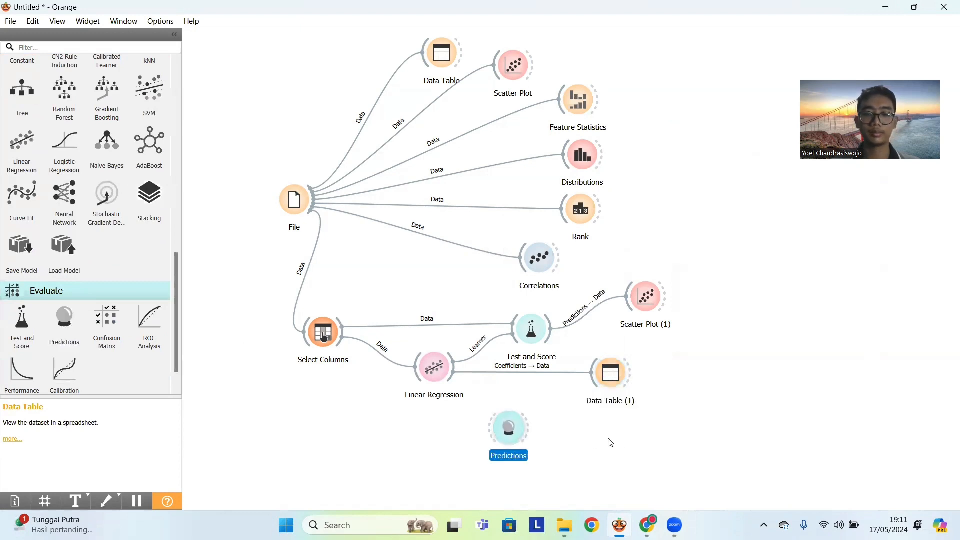
click(545, 426)
drag(456, 371, 502, 422)
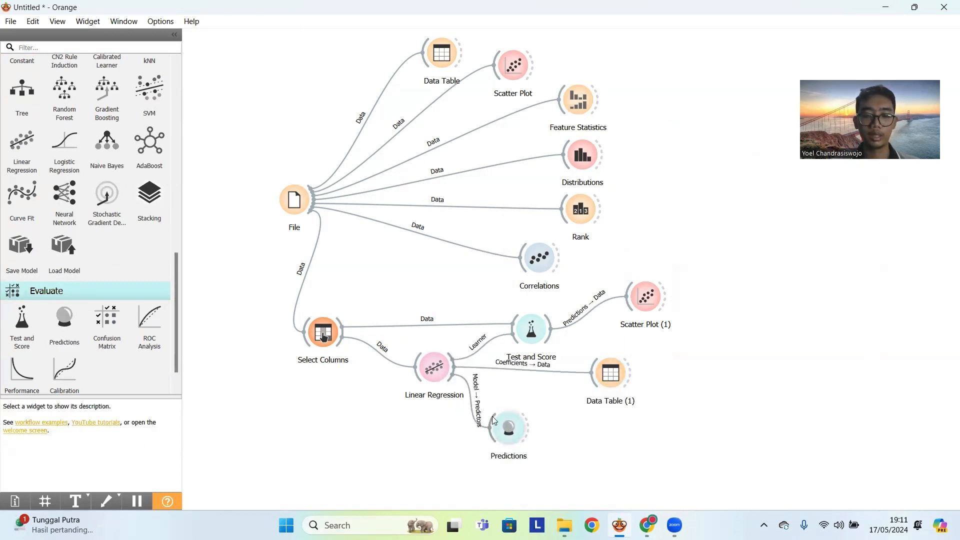
drag(511, 428, 524, 430)
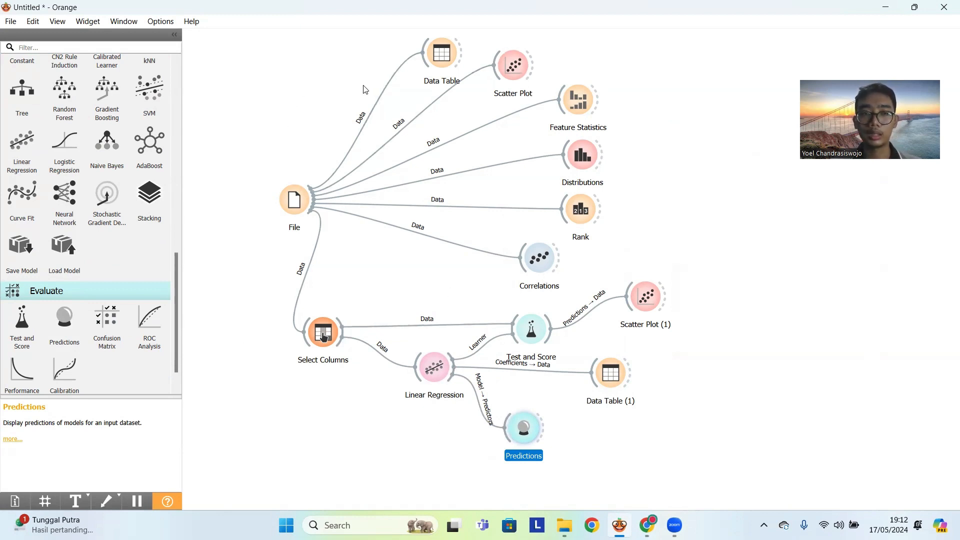
- Check the feature columns in the original Data Table, and link Select Columns' data output to the Predictions widget
double_click(441, 55)
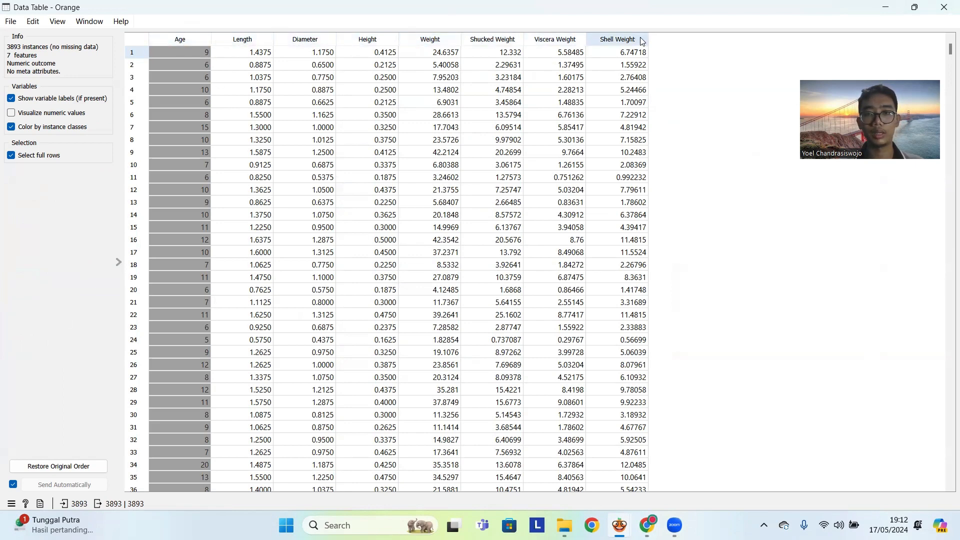
click(945, 8)
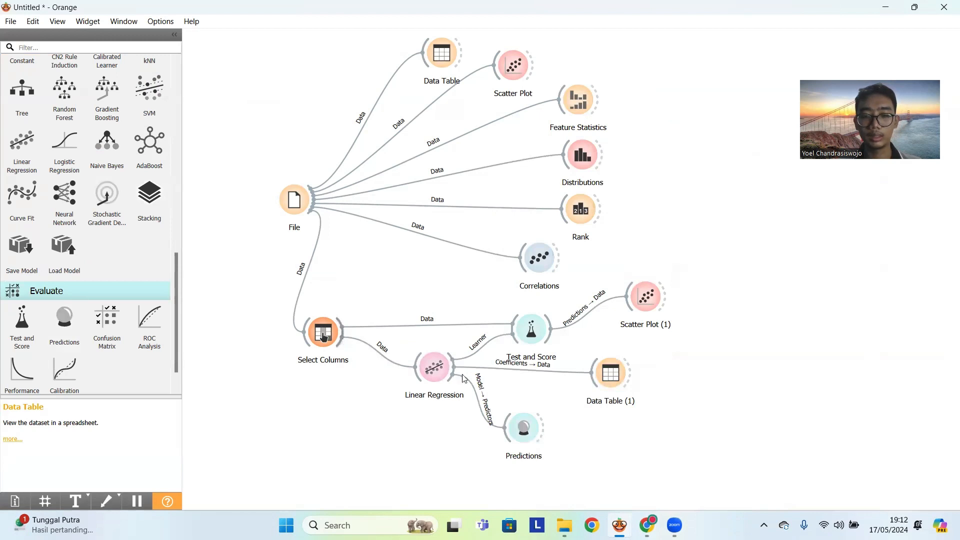
drag(525, 428, 537, 430)
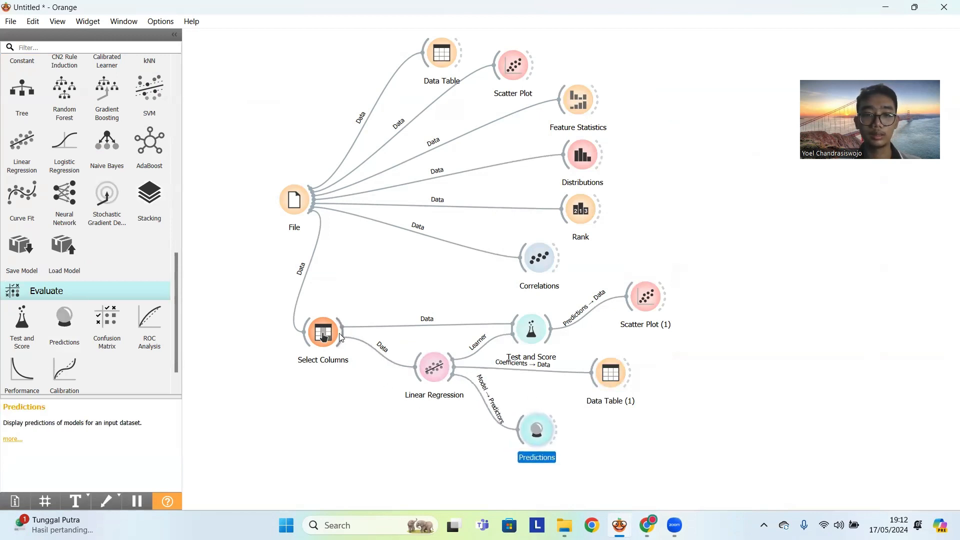
drag(344, 333, 509, 451)
- Open the Predictions results, shrink their maximized window and reposition it over the workflow canvas
double_click(502, 453)
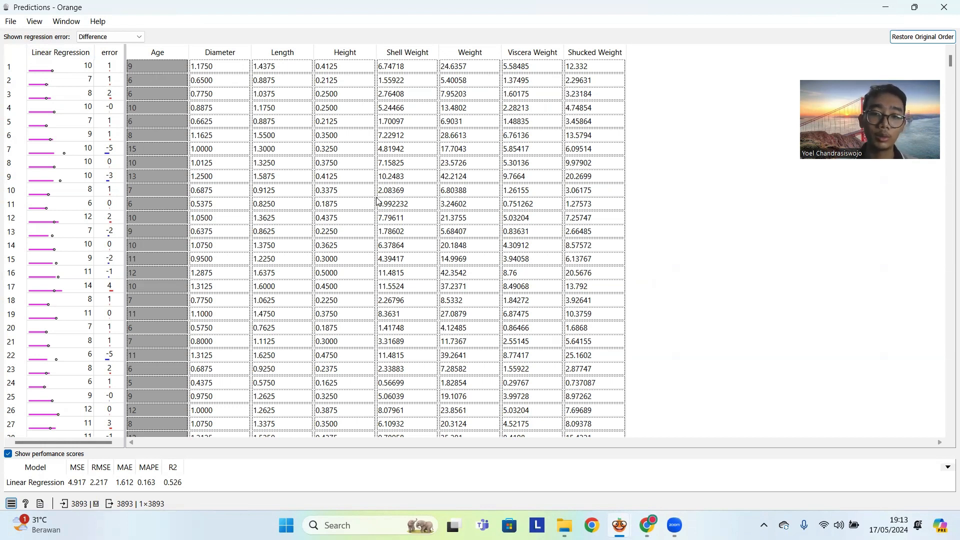
click(915, 7)
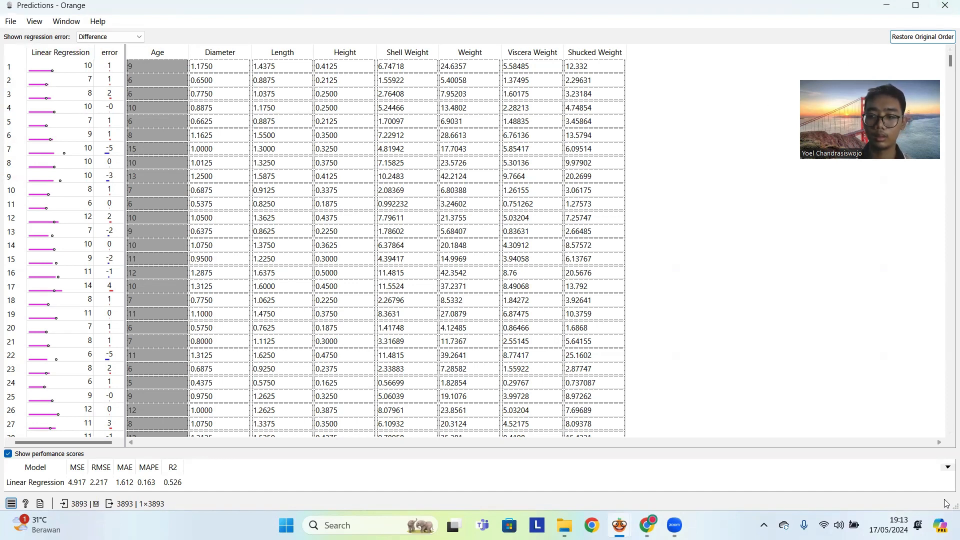
drag(949, 508, 608, 481)
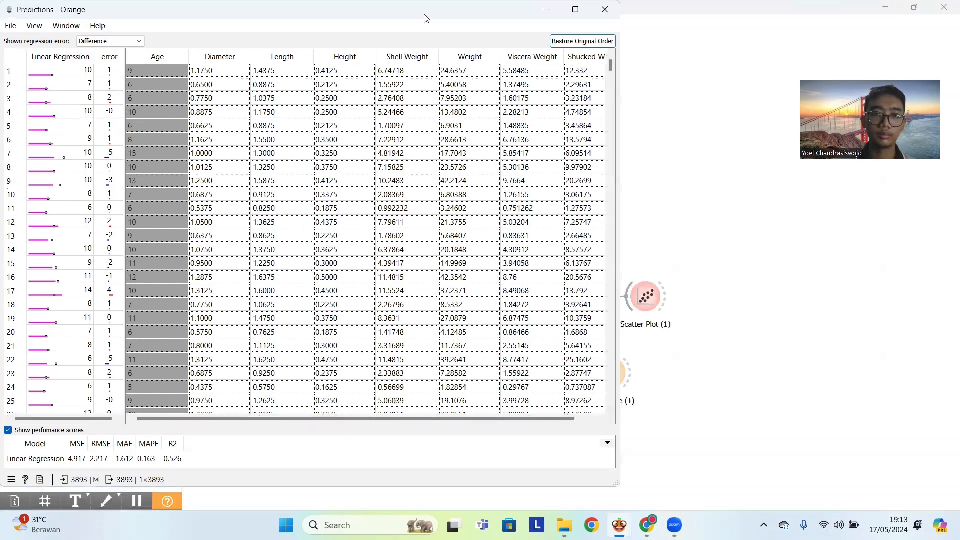
drag(428, 15, 572, 28)
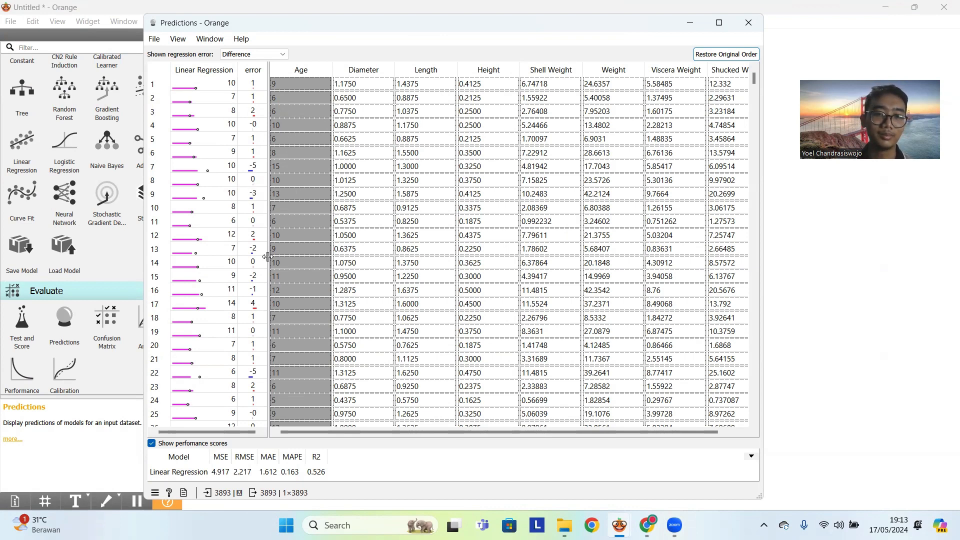
- Compare the Linear Regression predictions and error values with the actual Age row by row, and close the results
scroll(266, 314, down, 1)
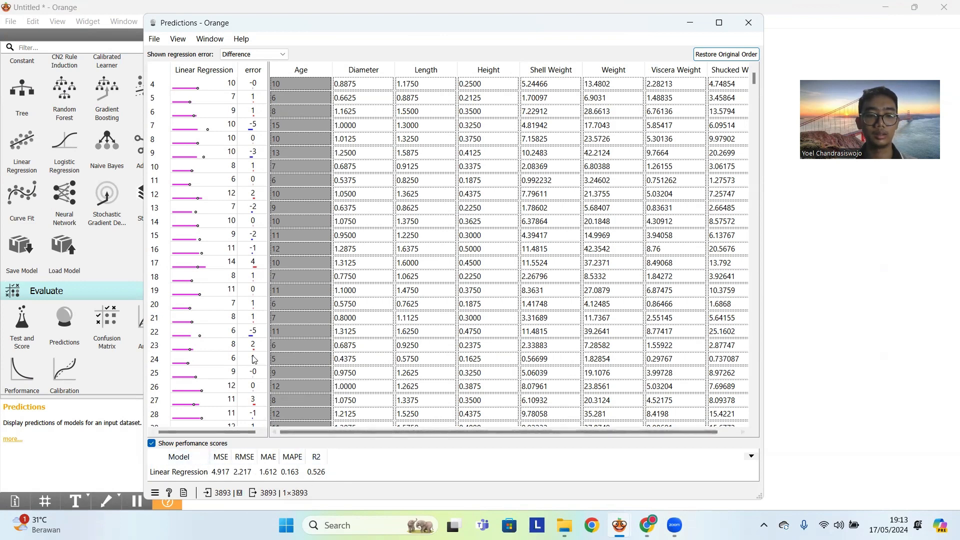
scroll(258, 396, up, 1)
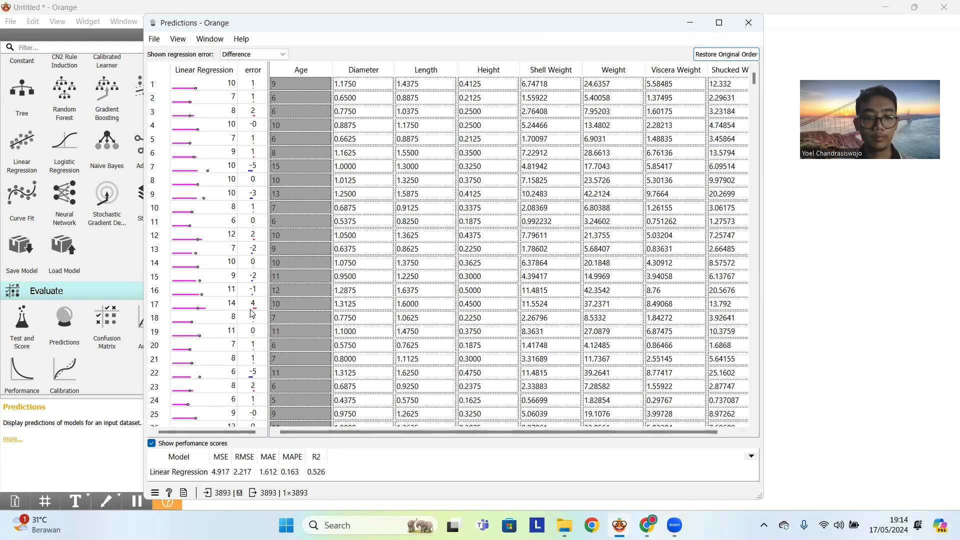
scroll(290, 330, down, 4)
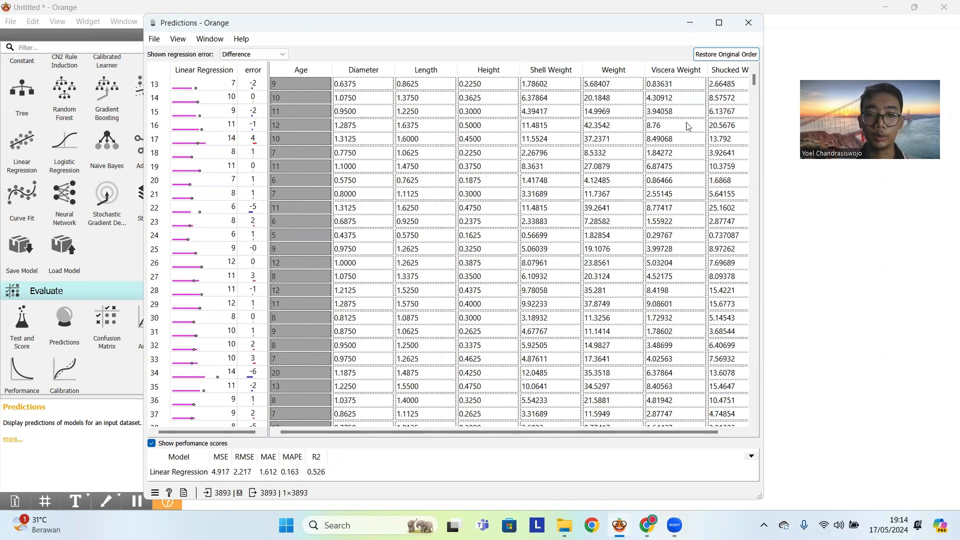
click(749, 22)
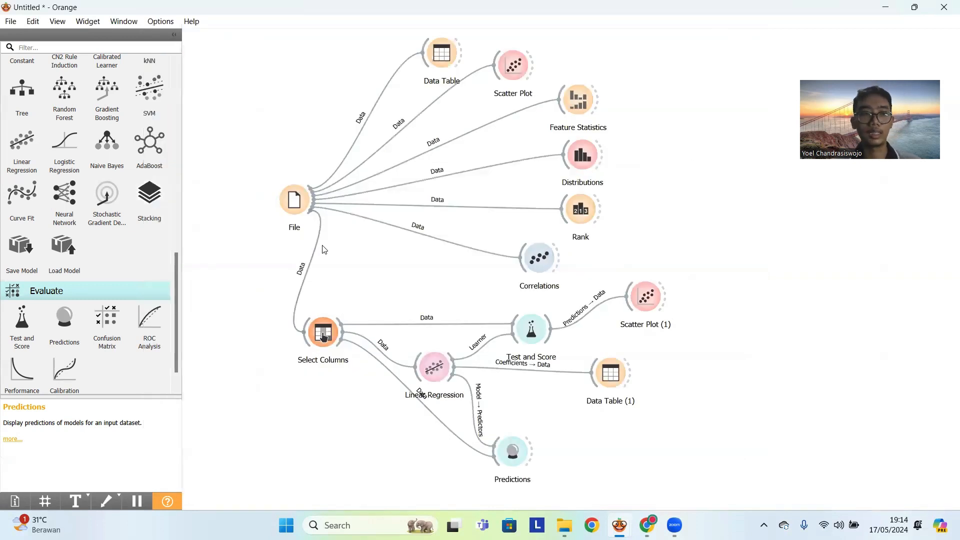